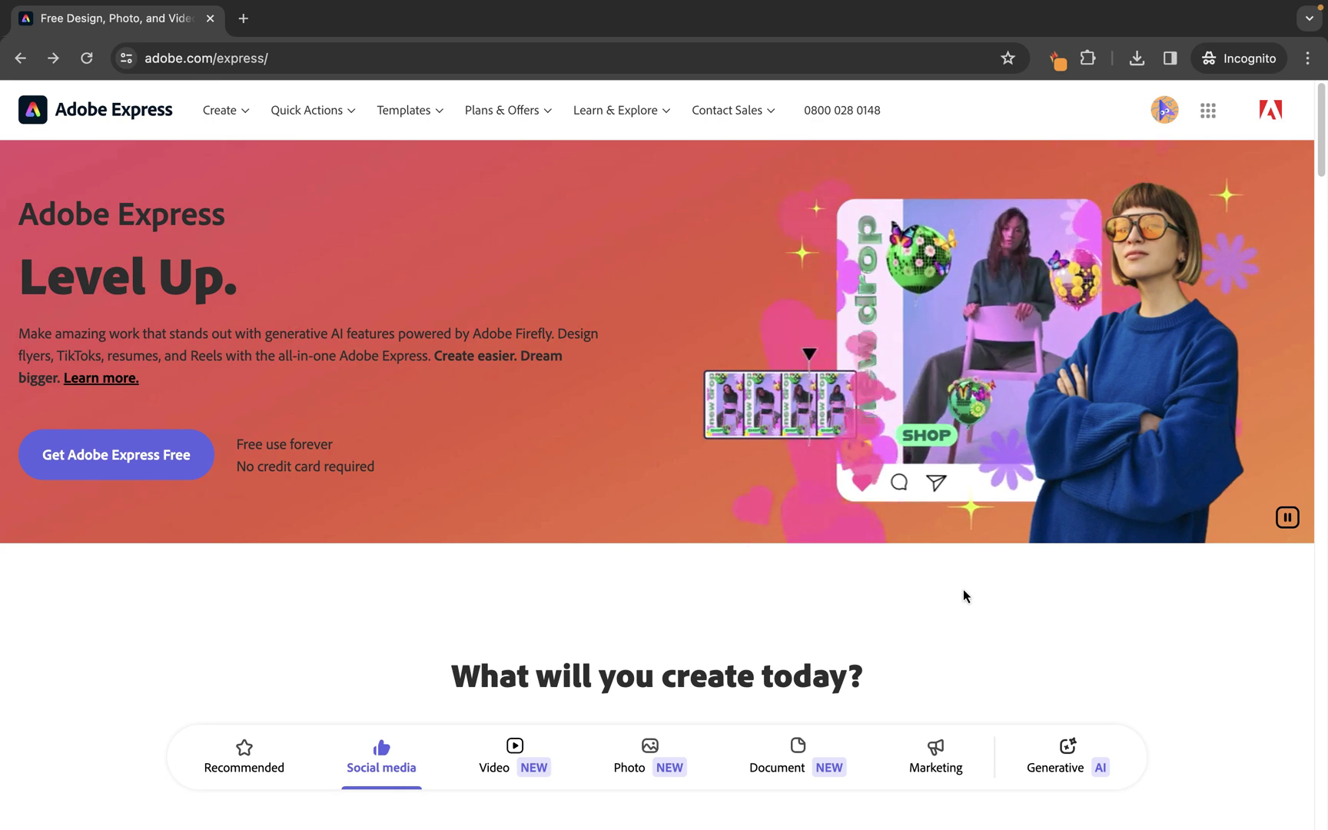
# Step: Launch the Resize Image tool from the Image Quick Actions list
pyautogui.click(321, 109)
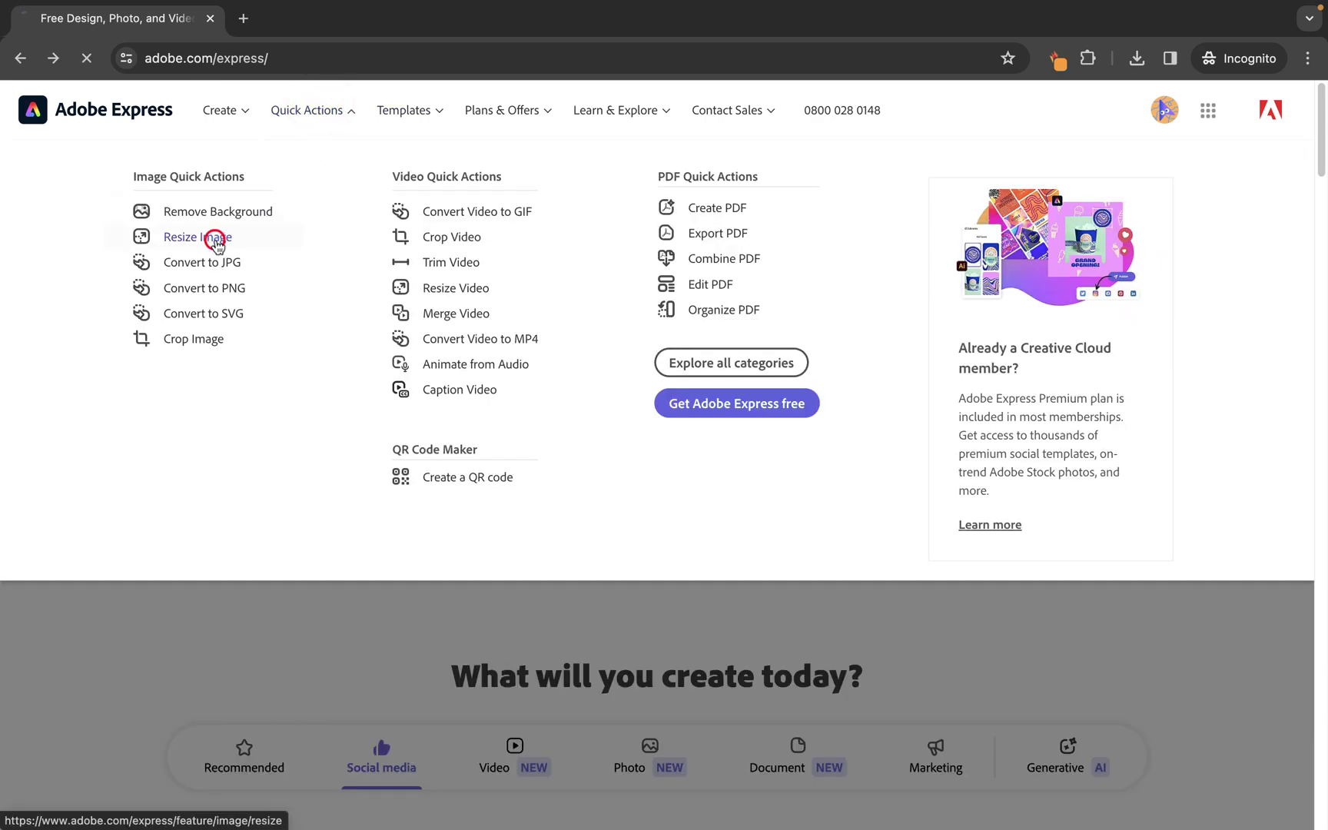
pyautogui.click(215, 240)
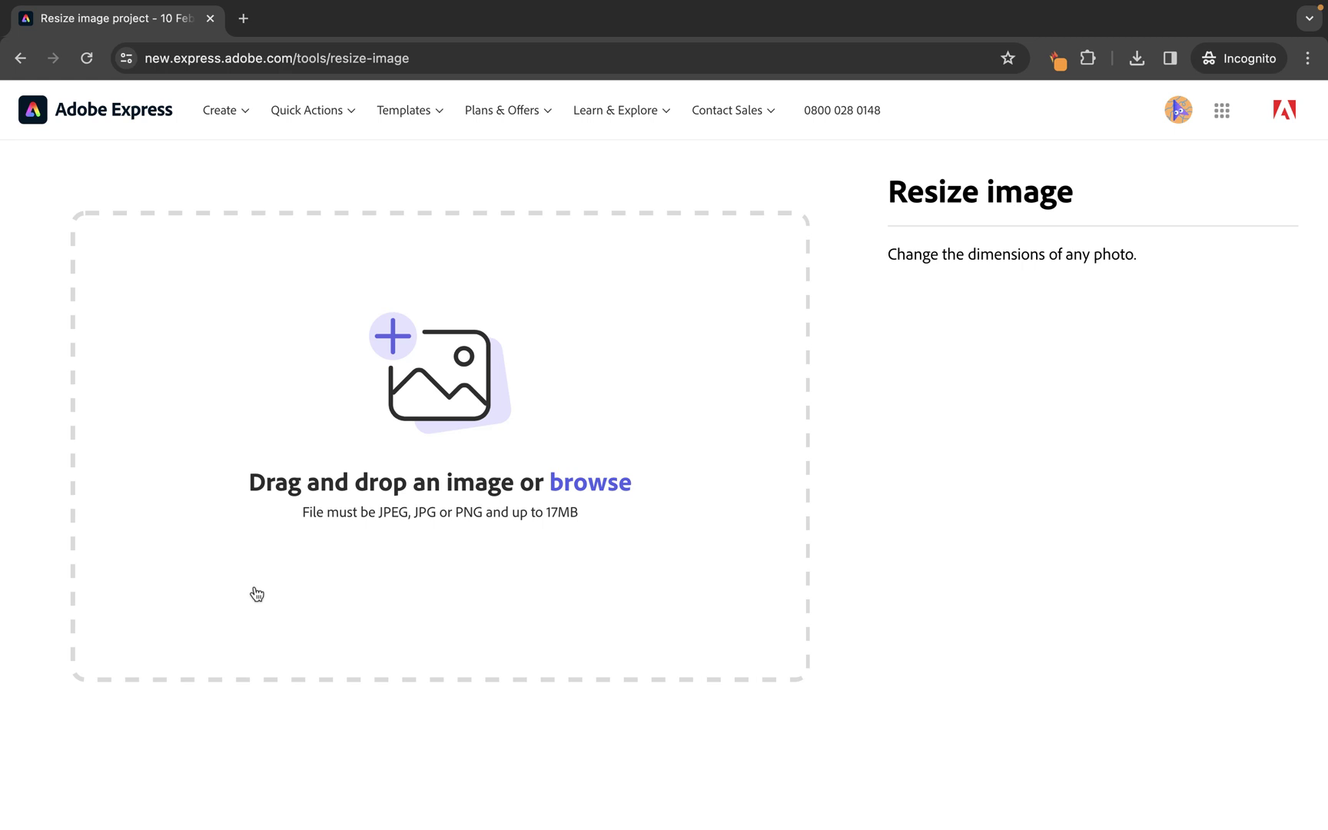
# Step: Upload Group of people.jpeg from Desktop > Adobe Express Tutorial > Photos
pyautogui.click(412, 440)
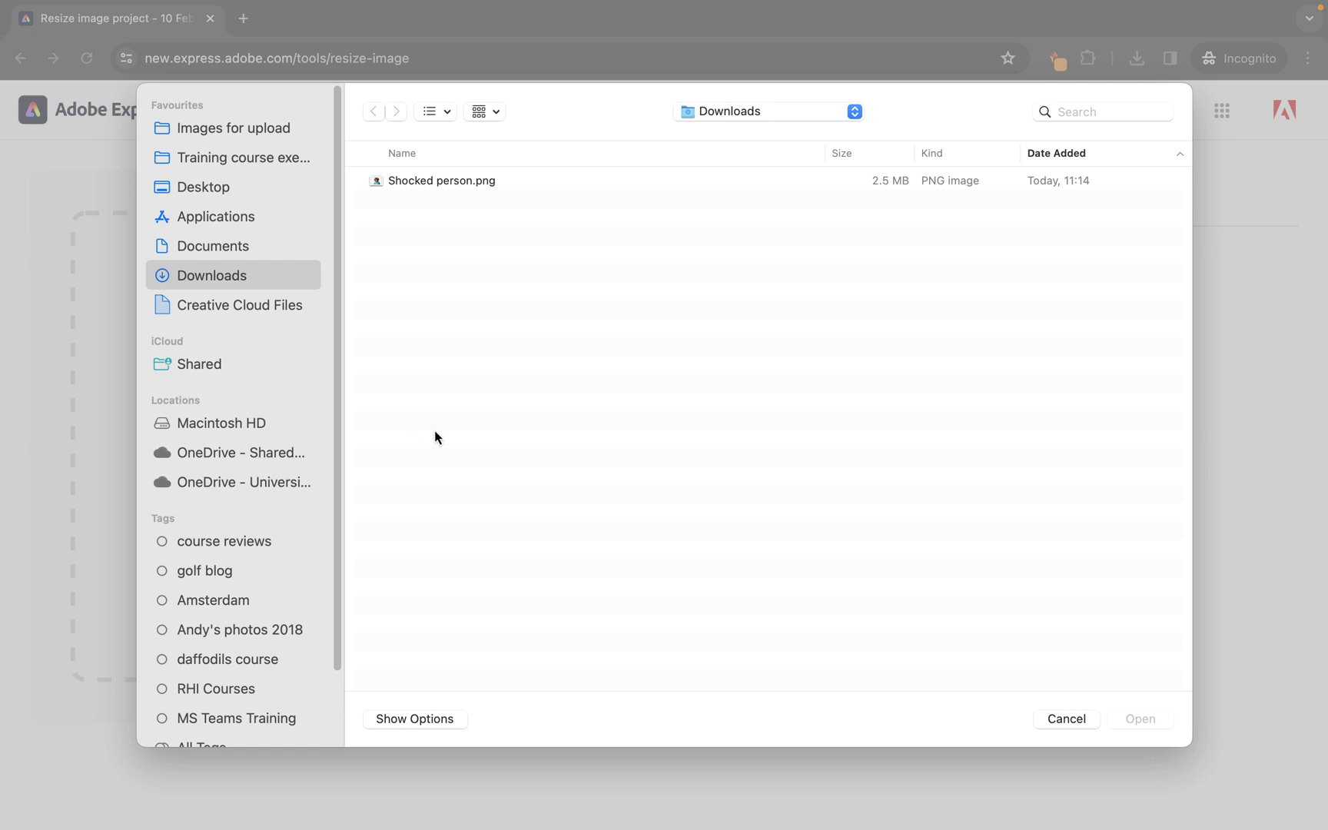
pyautogui.click(214, 186)
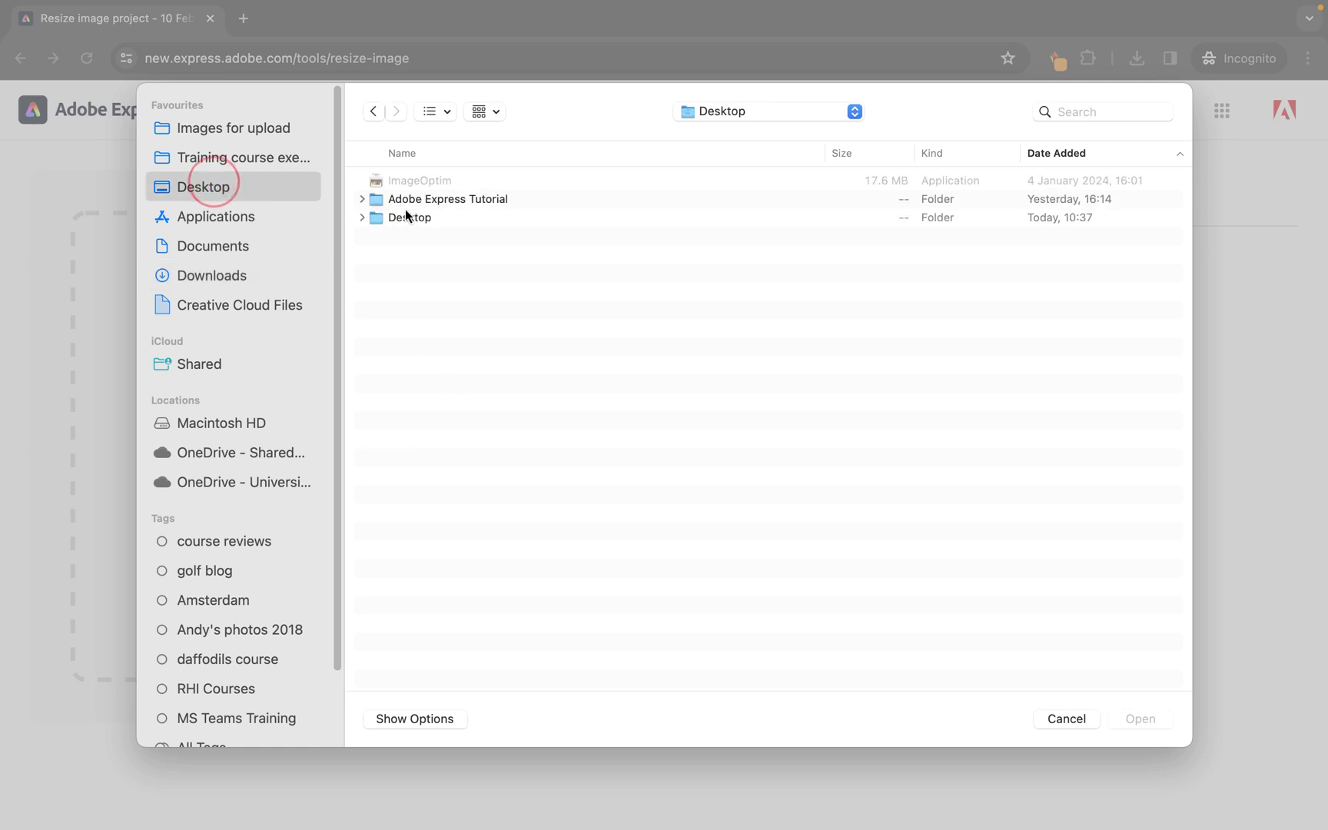
pyautogui.doubleClick(404, 200)
pyautogui.doubleClick(404, 201)
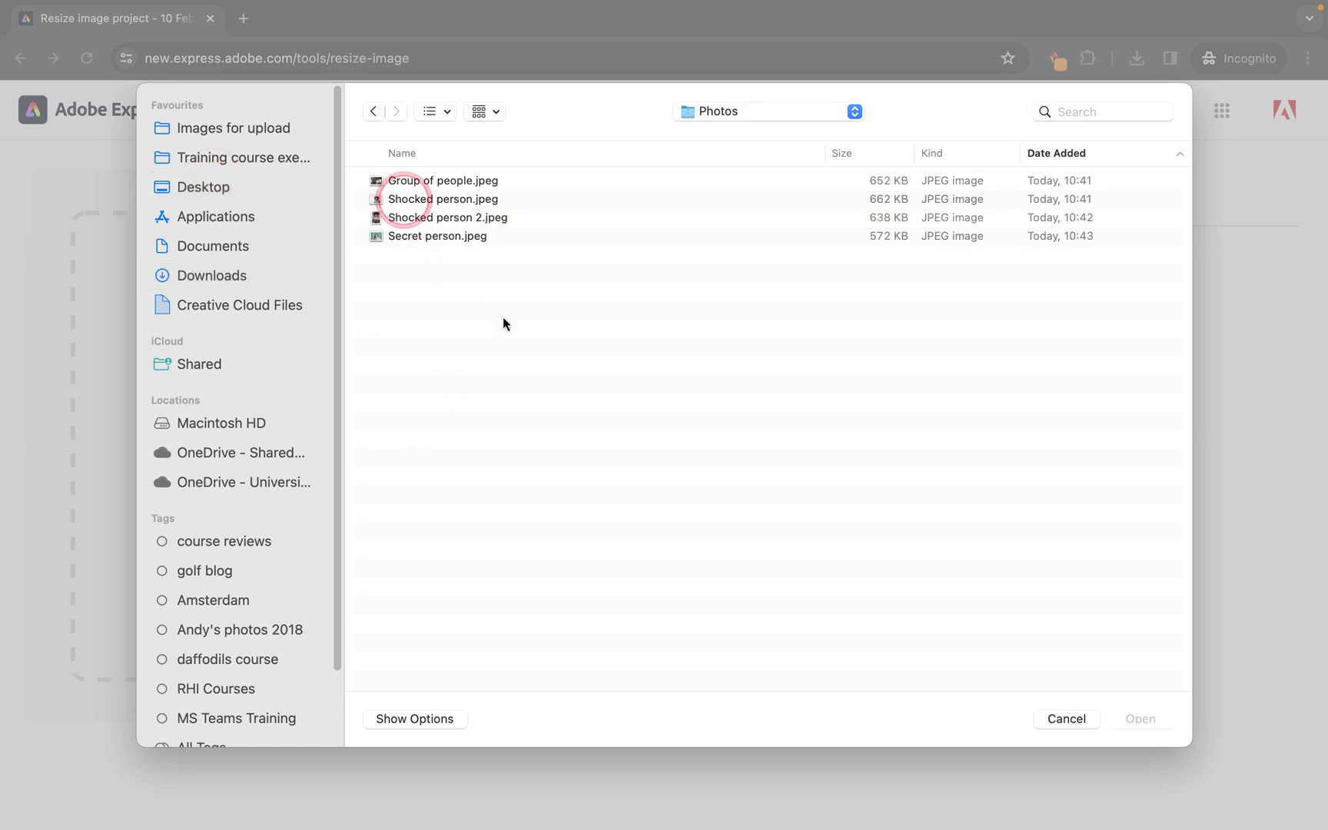
pyautogui.click(428, 179)
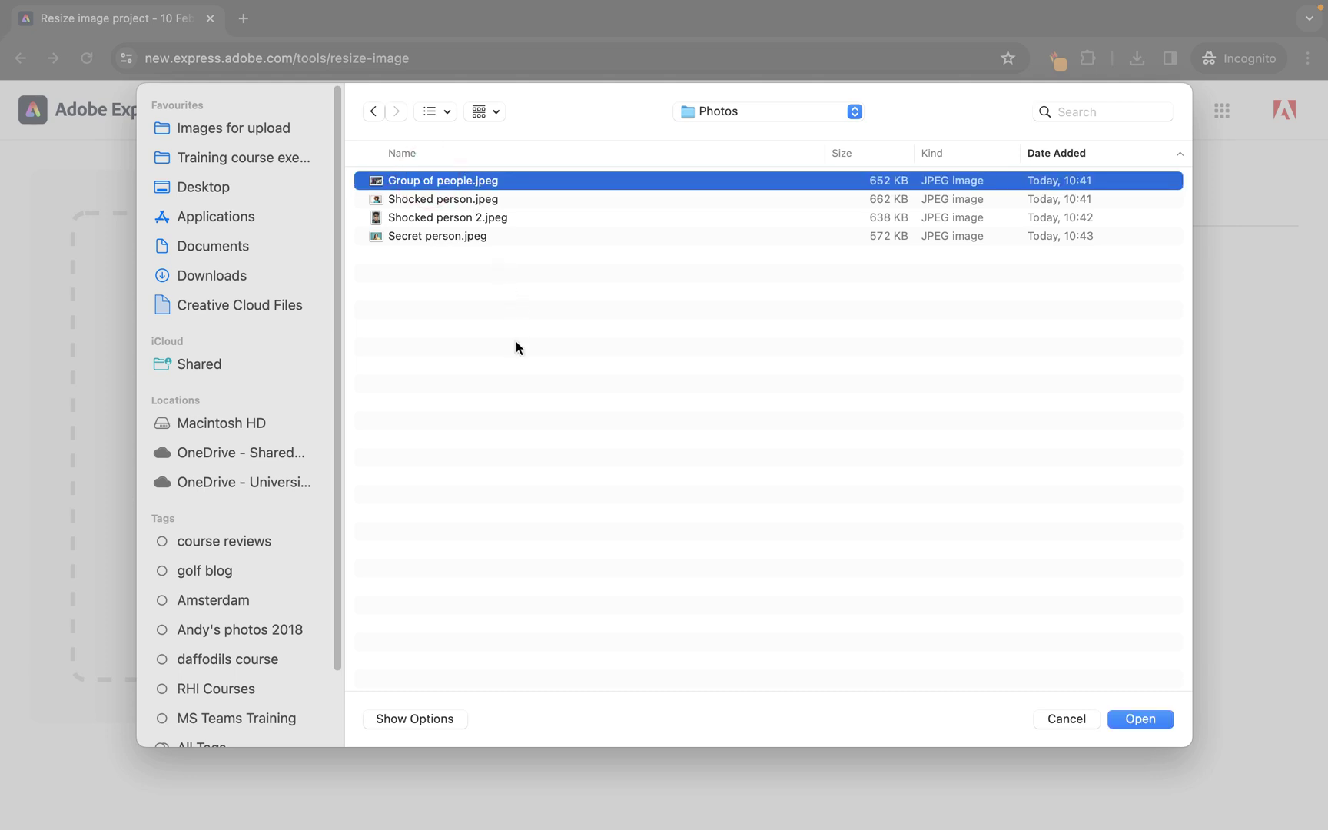
pyautogui.click(1150, 725)
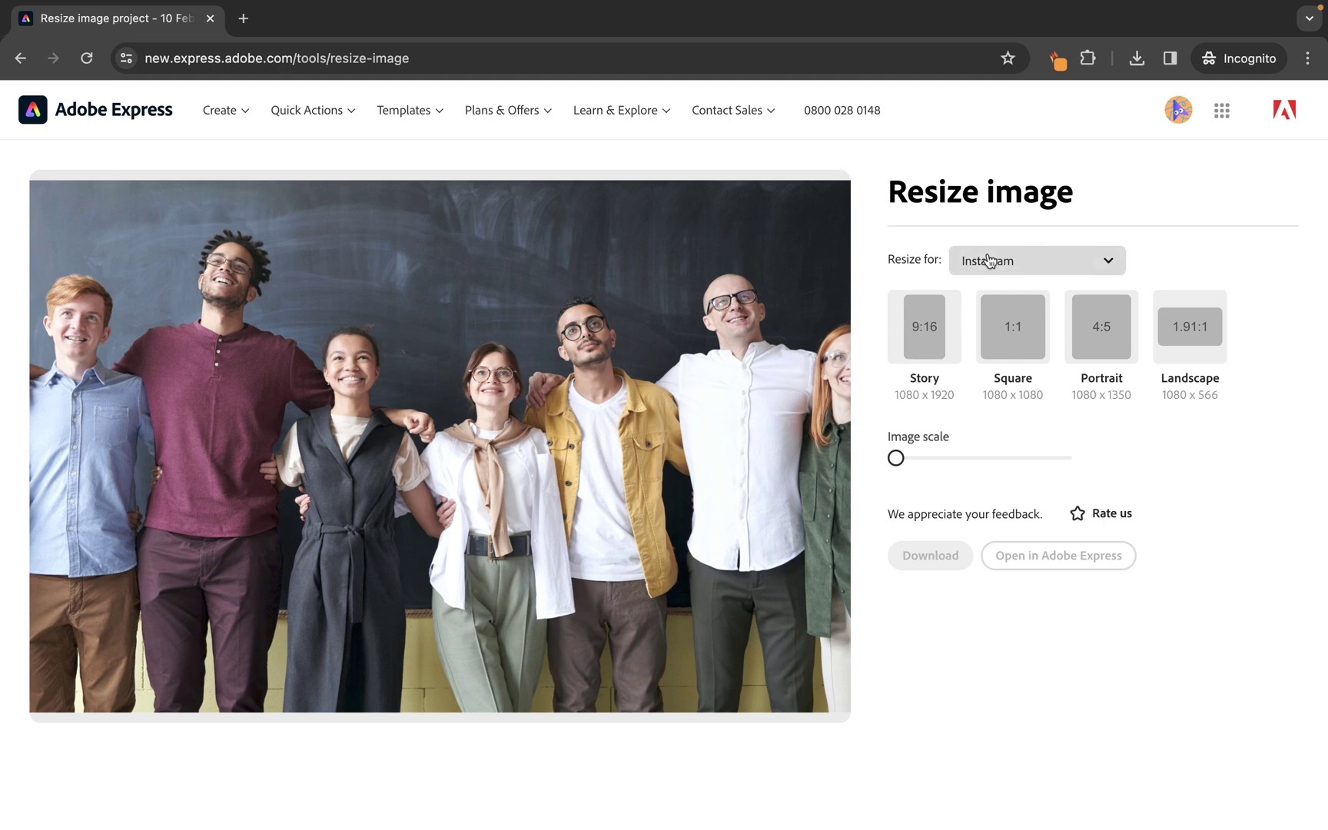
# Step: Apply the Instagram Story 9:16 preset and pan the photo toward the woman and yellow-jacket man
pyautogui.click(922, 339)
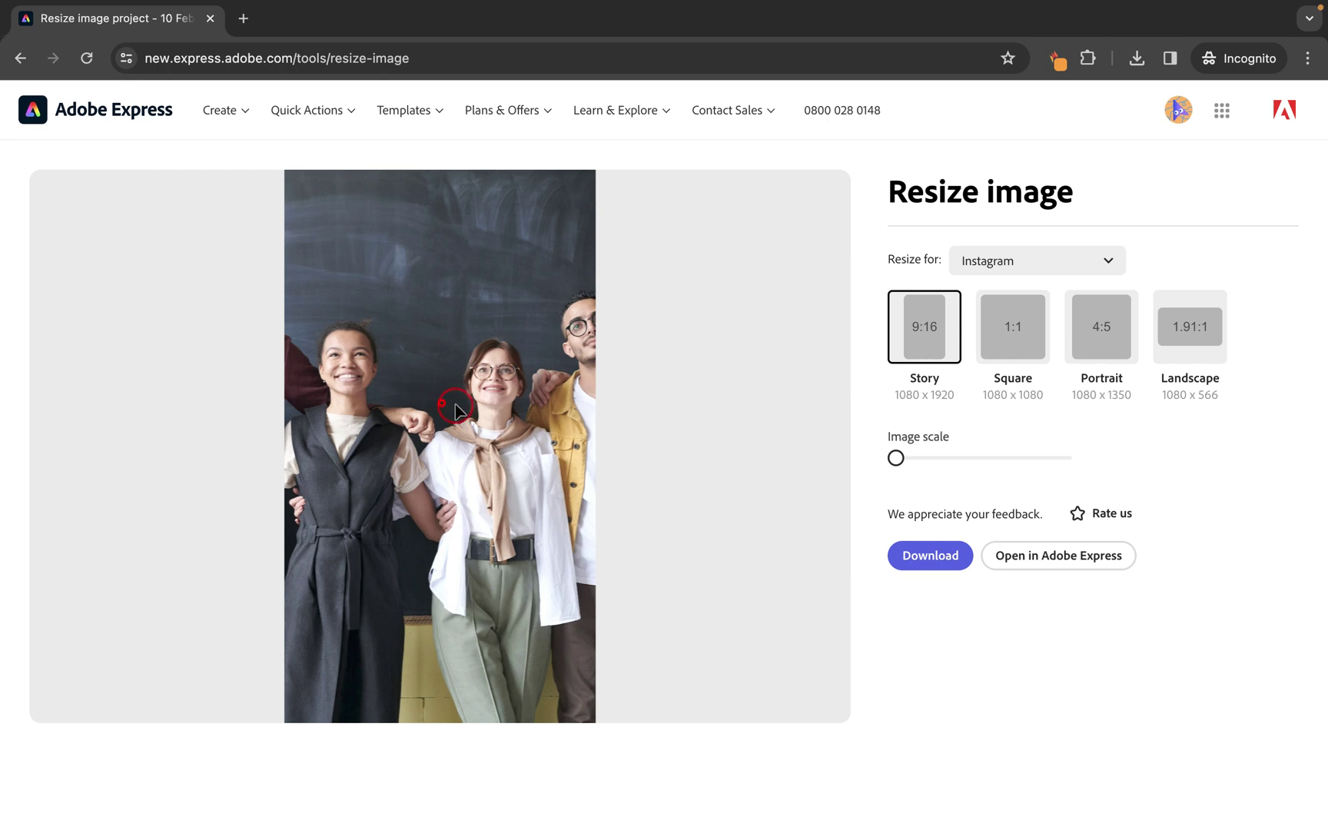
pyautogui.moveTo(455, 407); pyautogui.dragTo(552, 408)
pyautogui.moveTo(388, 405)
pyautogui.mouseDown()
pyautogui.moveTo(480, 415)
pyautogui.moveTo(407, 405)
pyautogui.mouseUp()
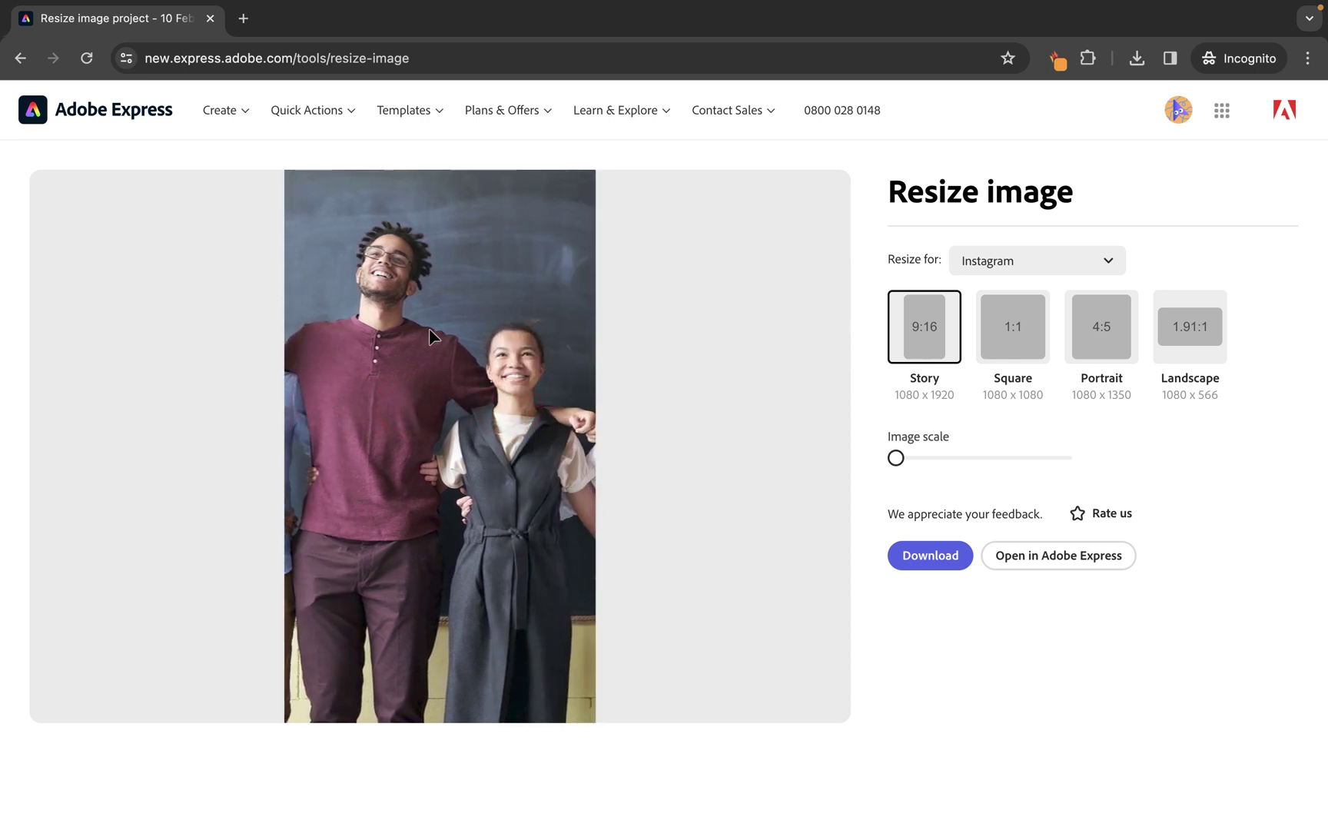
pyautogui.moveTo(429, 328); pyautogui.dragTo(225, 330)
pyautogui.moveTo(462, 368)
pyautogui.mouseDown()
pyautogui.moveTo(396, 368)
pyautogui.moveTo(475, 378)
pyautogui.mouseUp()
pyautogui.click(450, 374)
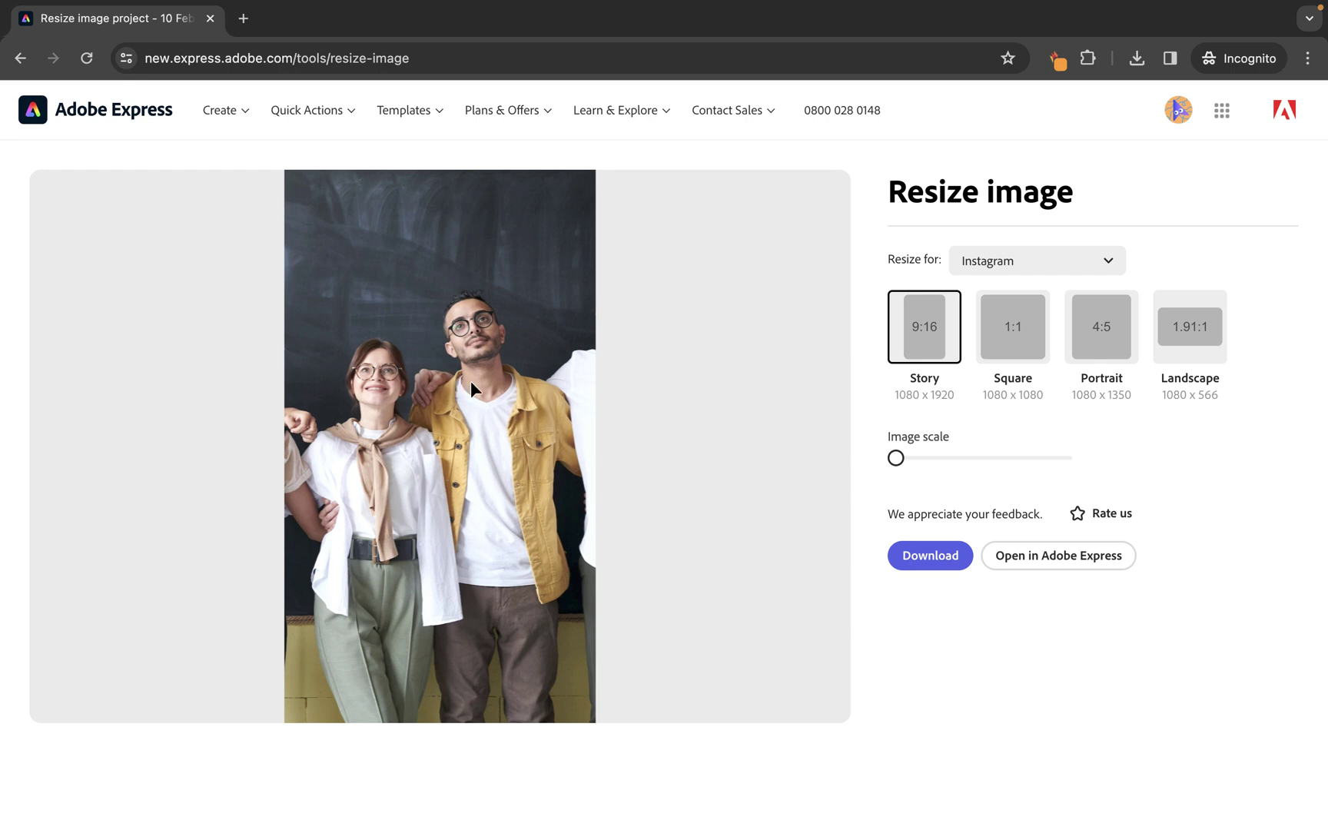
# Step: Fine-tune the image scale and reposition the couple within the Story frame
pyautogui.moveTo(896, 458); pyautogui.dragTo(909, 458)
pyautogui.moveTo(553, 443); pyautogui.dragTo(495, 451)
pyautogui.click(907, 459)
pyautogui.moveTo(907, 459); pyautogui.dragTo(902, 465)
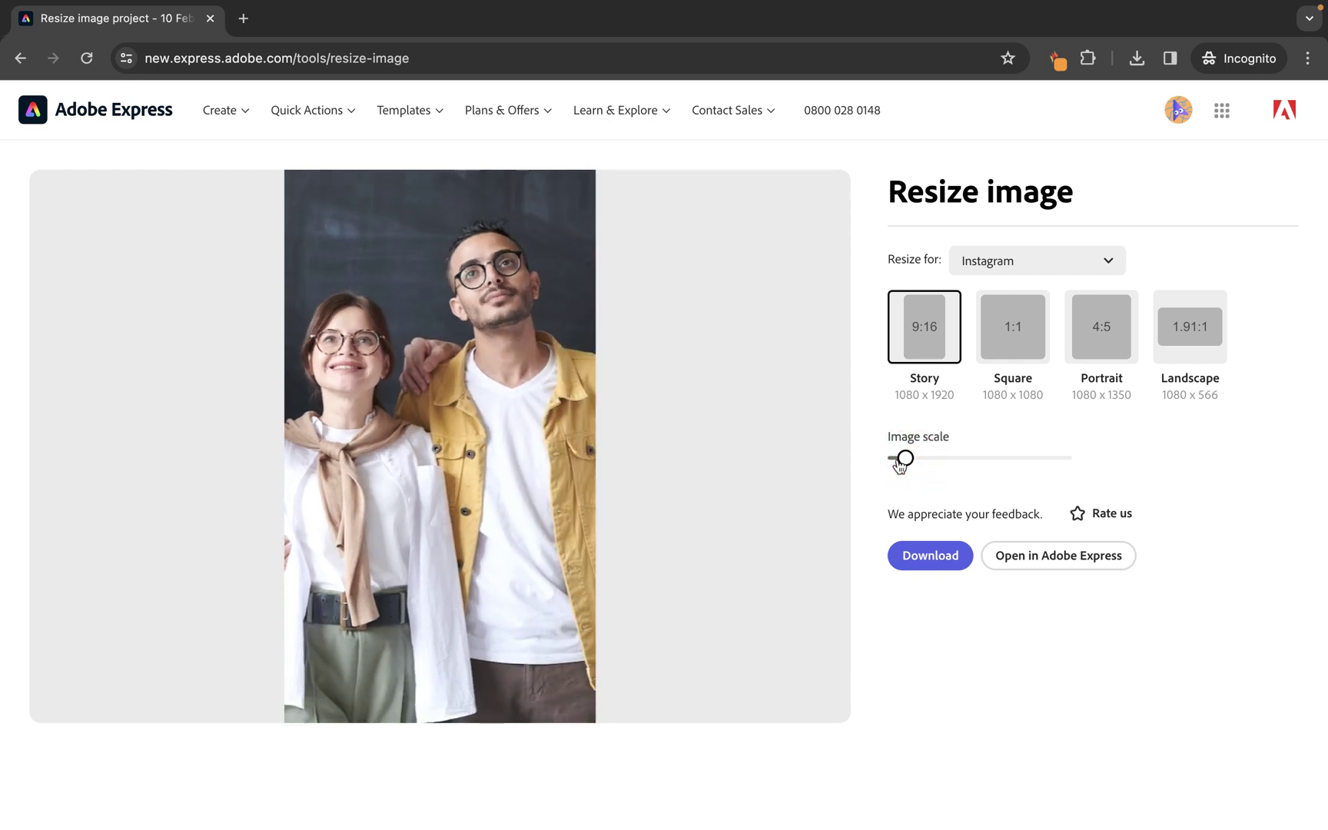
pyautogui.moveTo(478, 460); pyautogui.dragTo(499, 528)
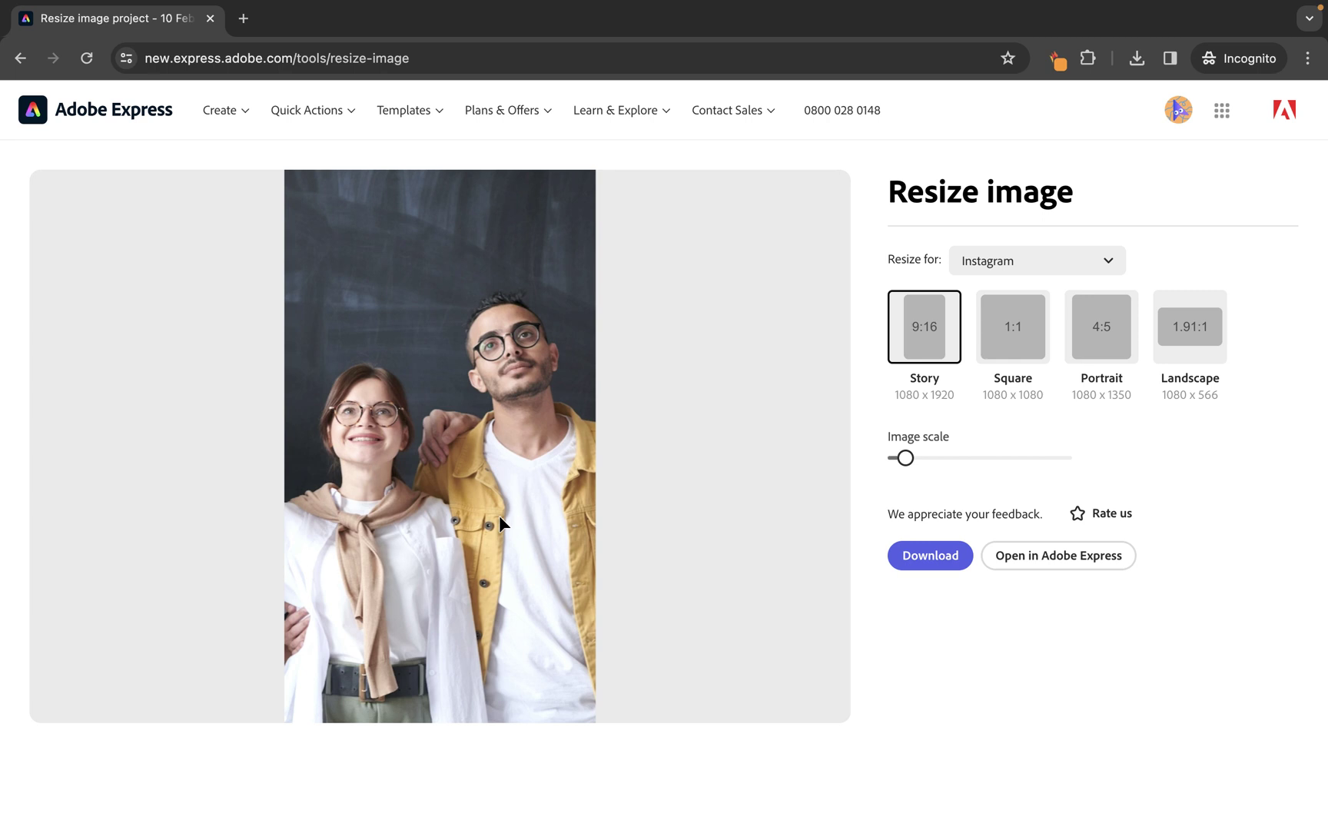
# Step: Download the Story-sized photo as Group of people.jpg into Downloads
pyautogui.click(929, 555)
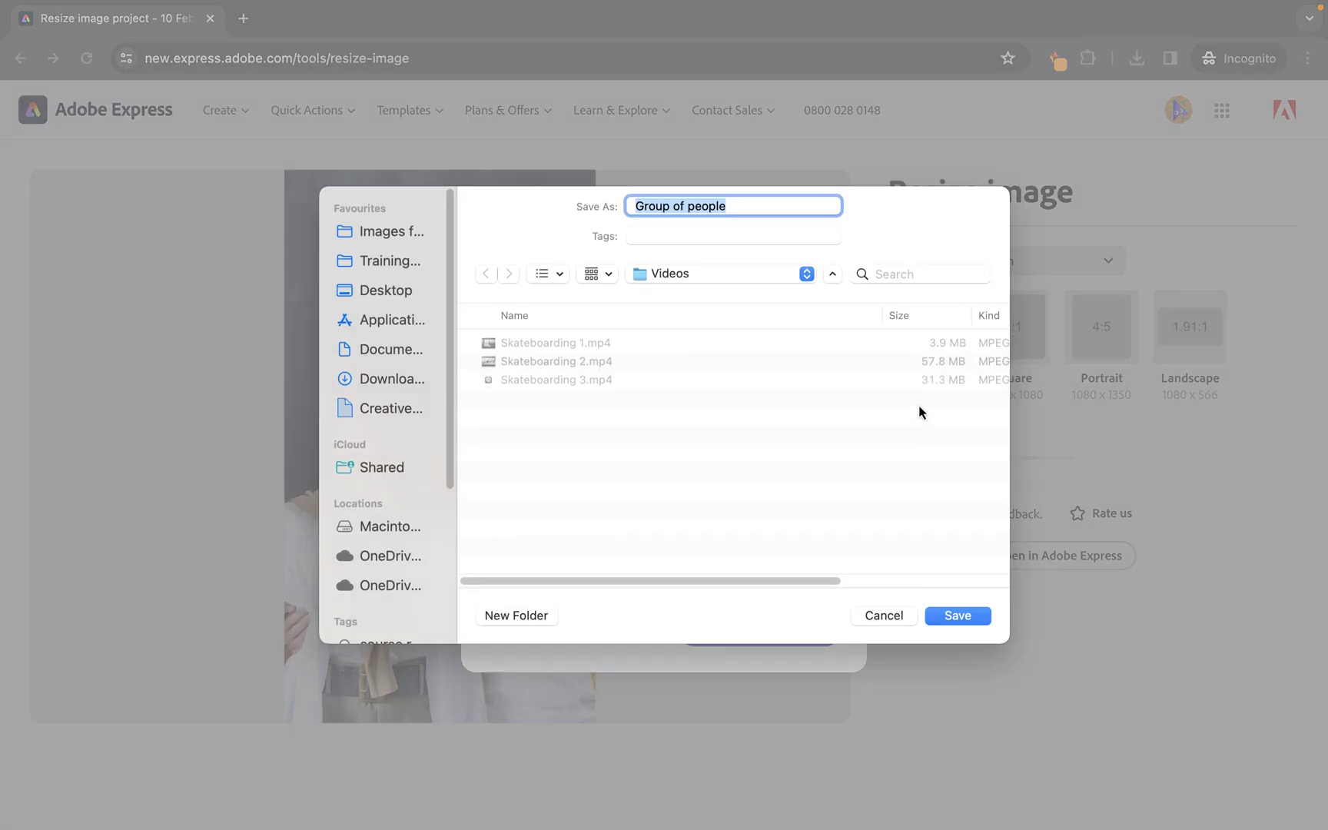
pyautogui.click(388, 379)
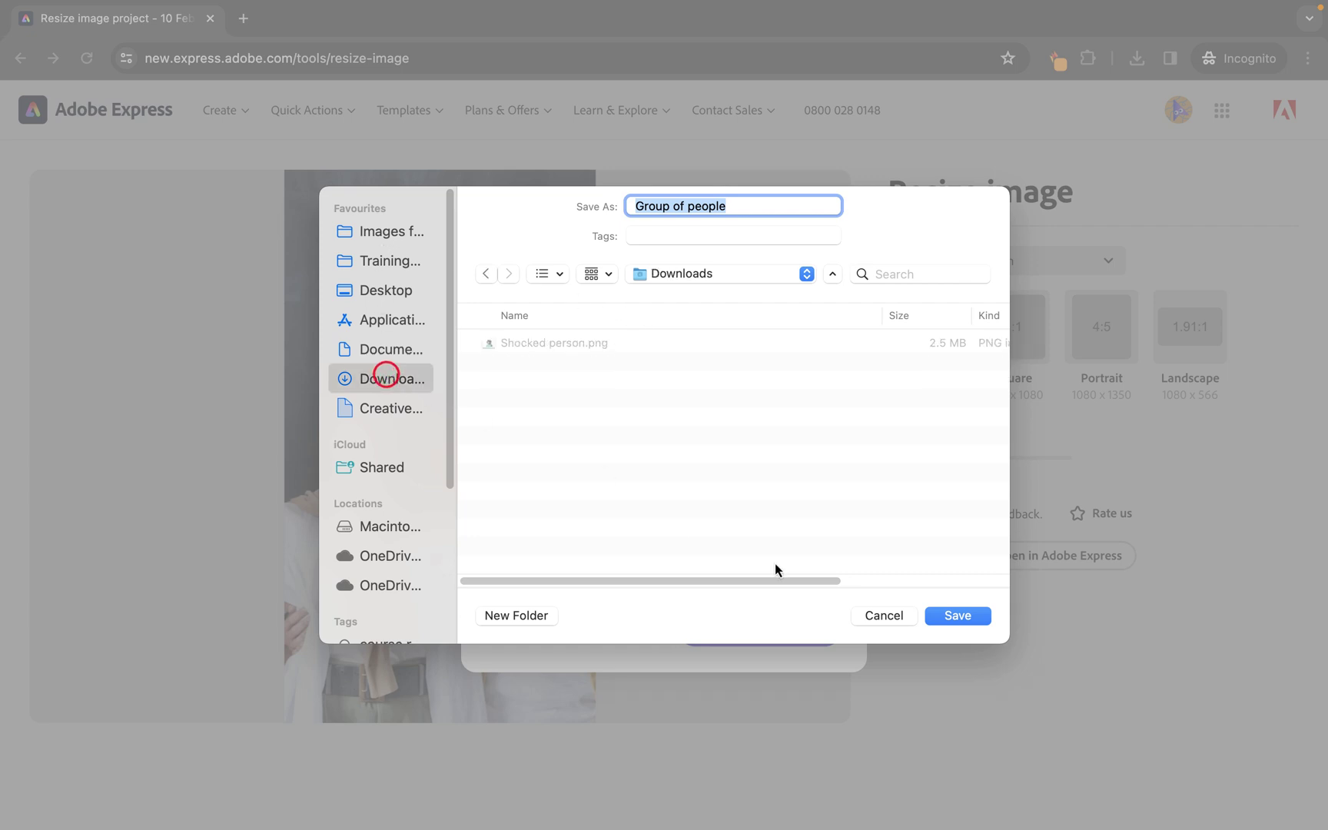
pyautogui.click(944, 615)
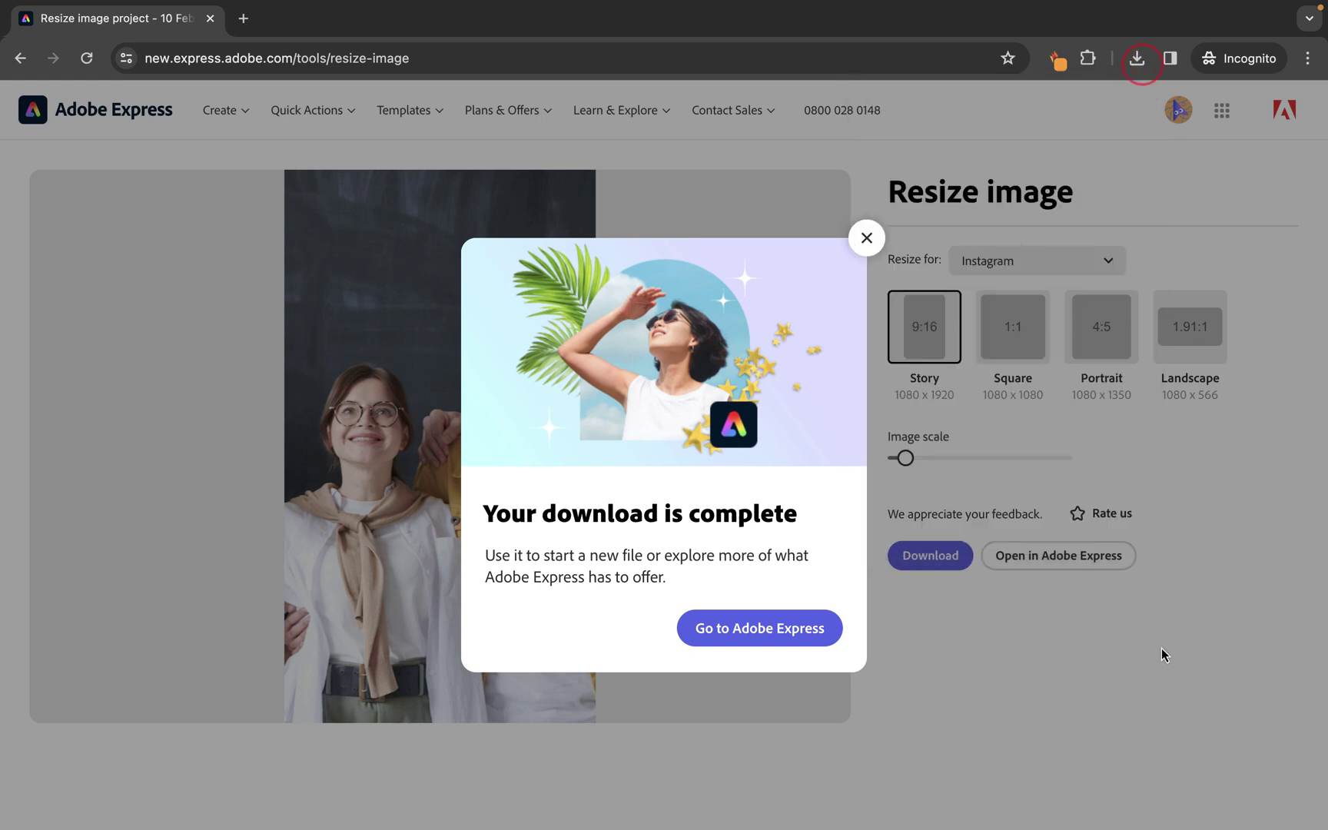
# Step: View the downloaded Group of people.jpg in Preview, then return to the browser
pyautogui.hotkey('ctrl', 'Left')
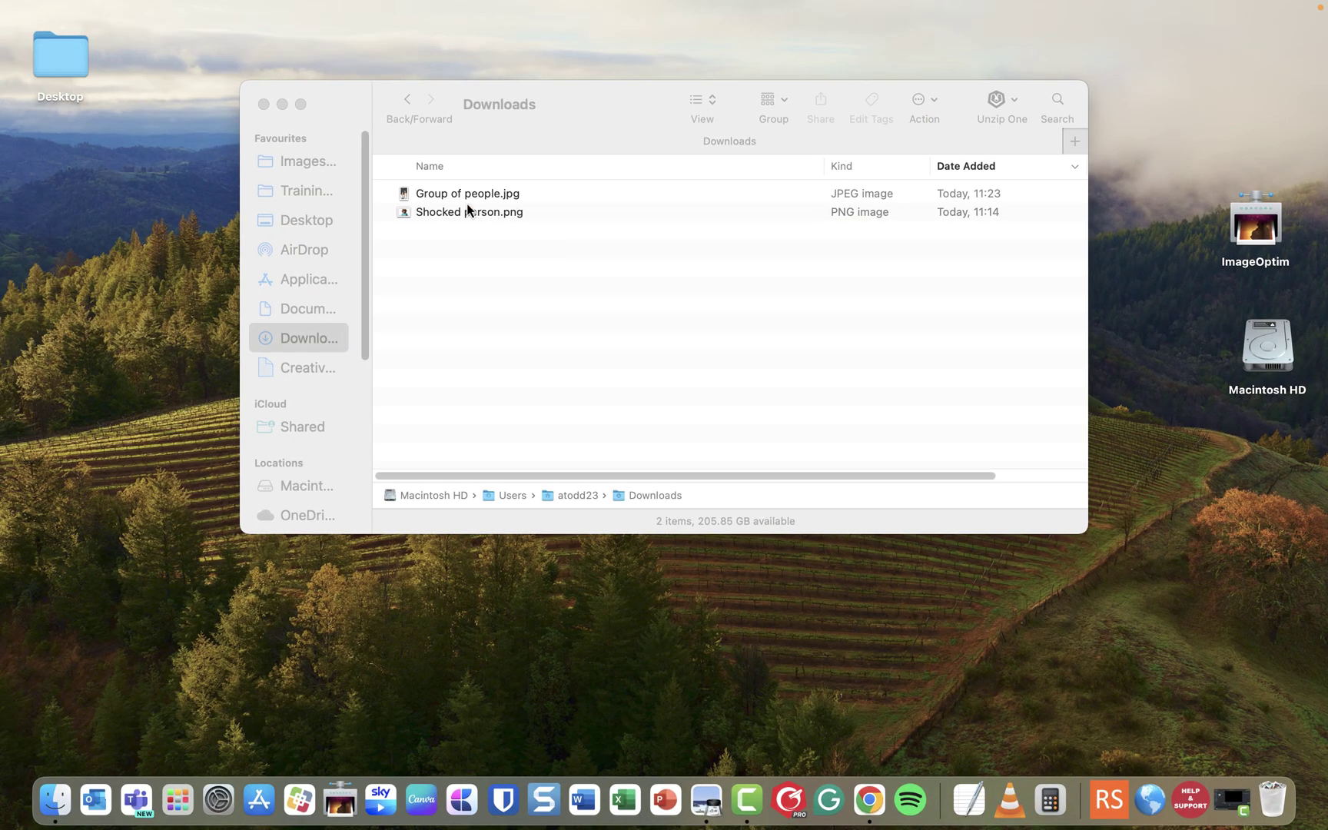
pyautogui.doubleClick(466, 200)
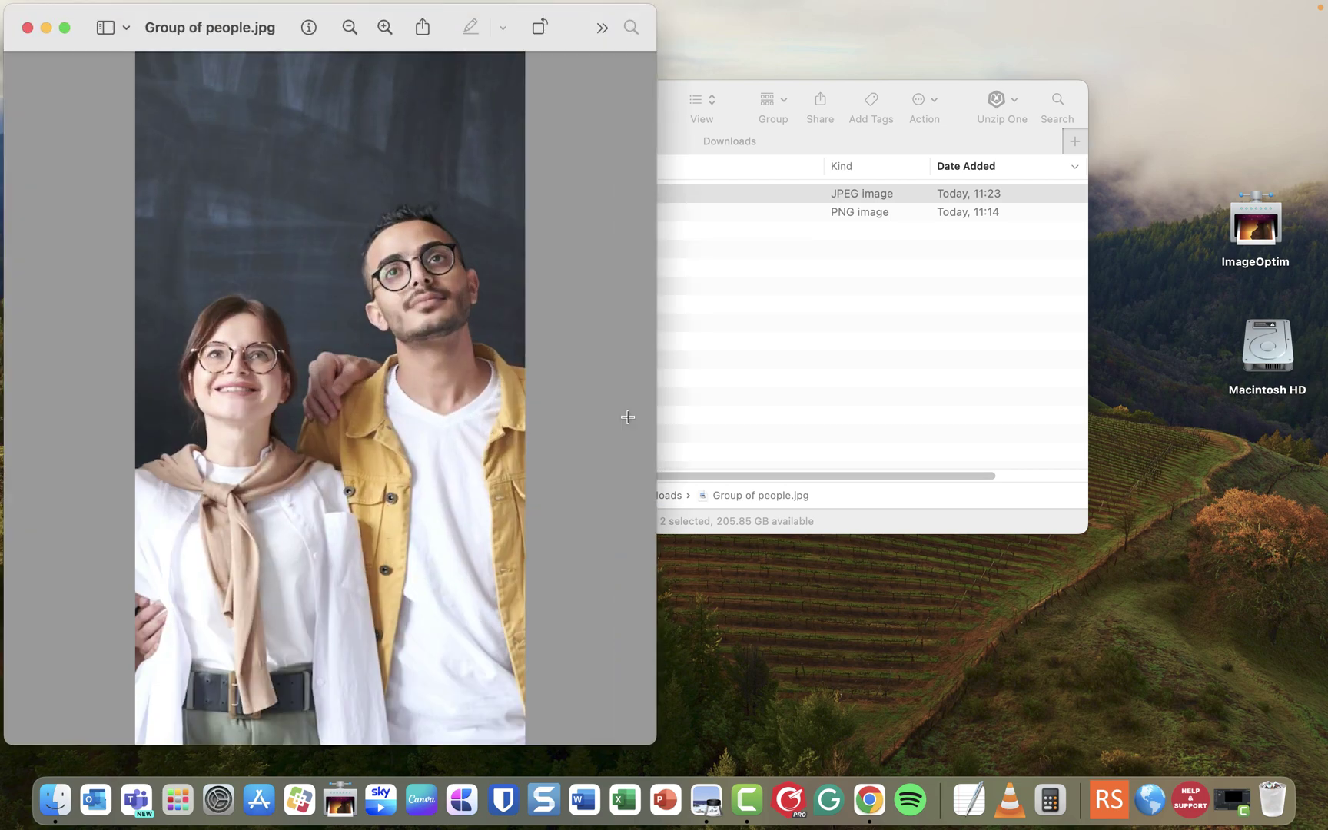
pyautogui.hotkey('ctrl', 'Right')
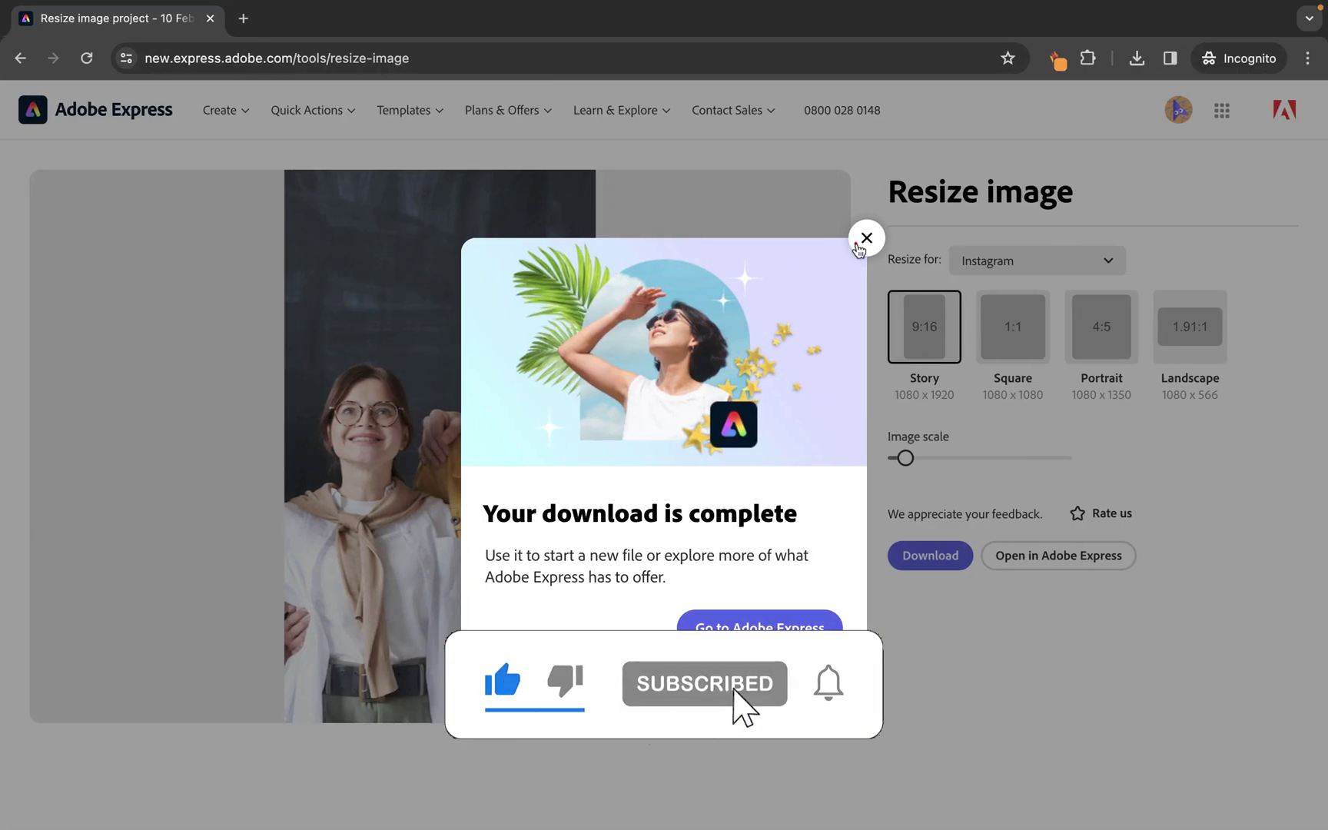
# Step: Dismiss the download message, switch to Square 1:1 and start zooming and positioning the photo
pyautogui.click(861, 244)
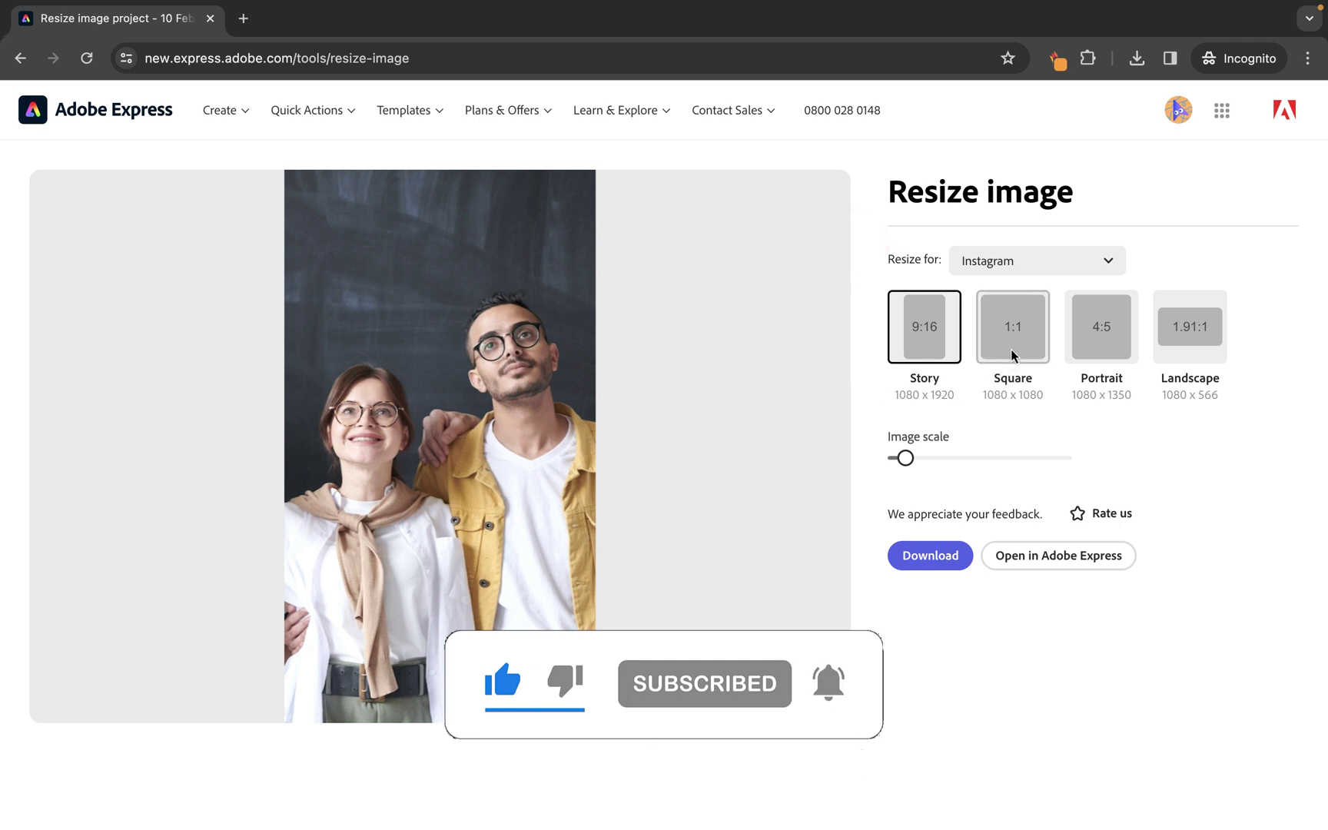
pyautogui.click(1027, 321)
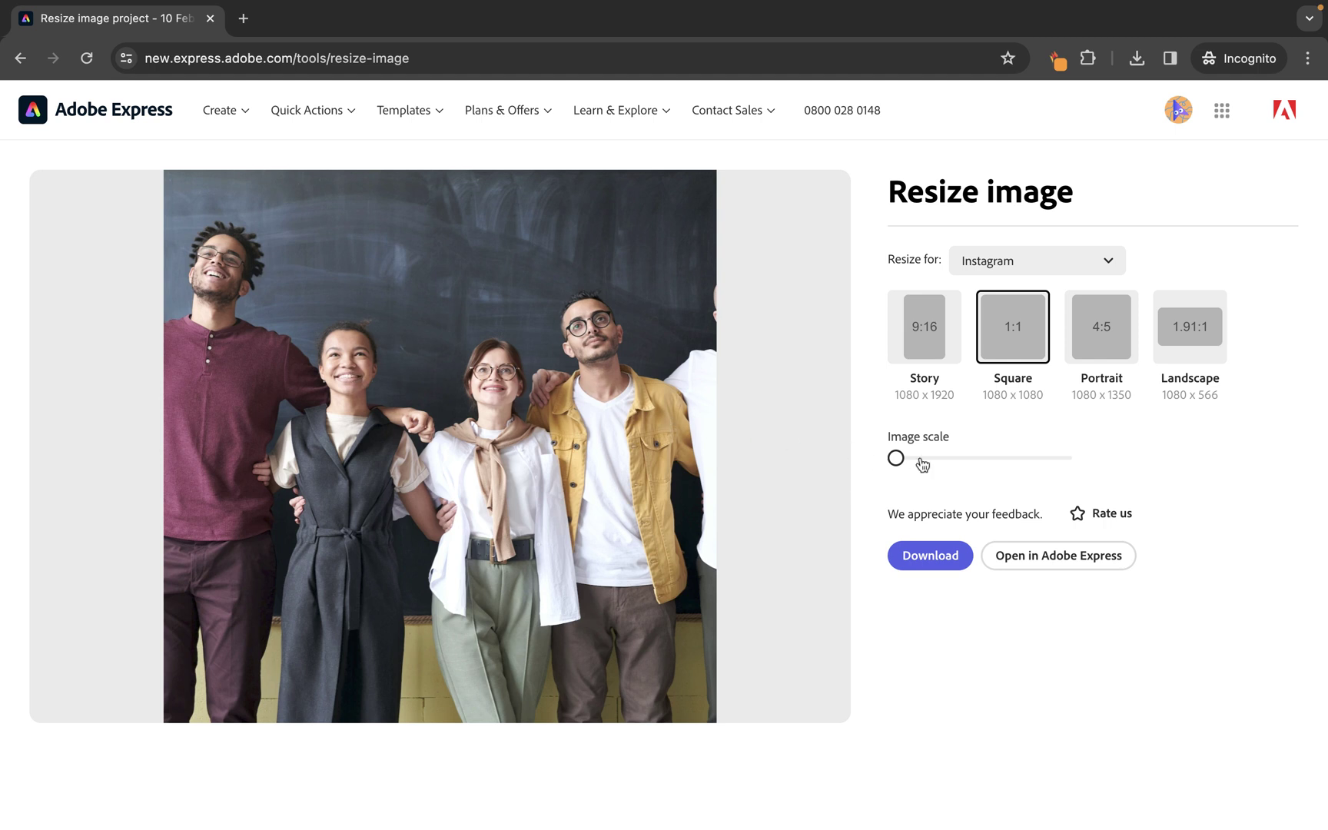
pyautogui.moveTo(896, 457); pyautogui.dragTo(911, 457)
pyautogui.moveTo(469, 398); pyautogui.dragTo(548, 477)
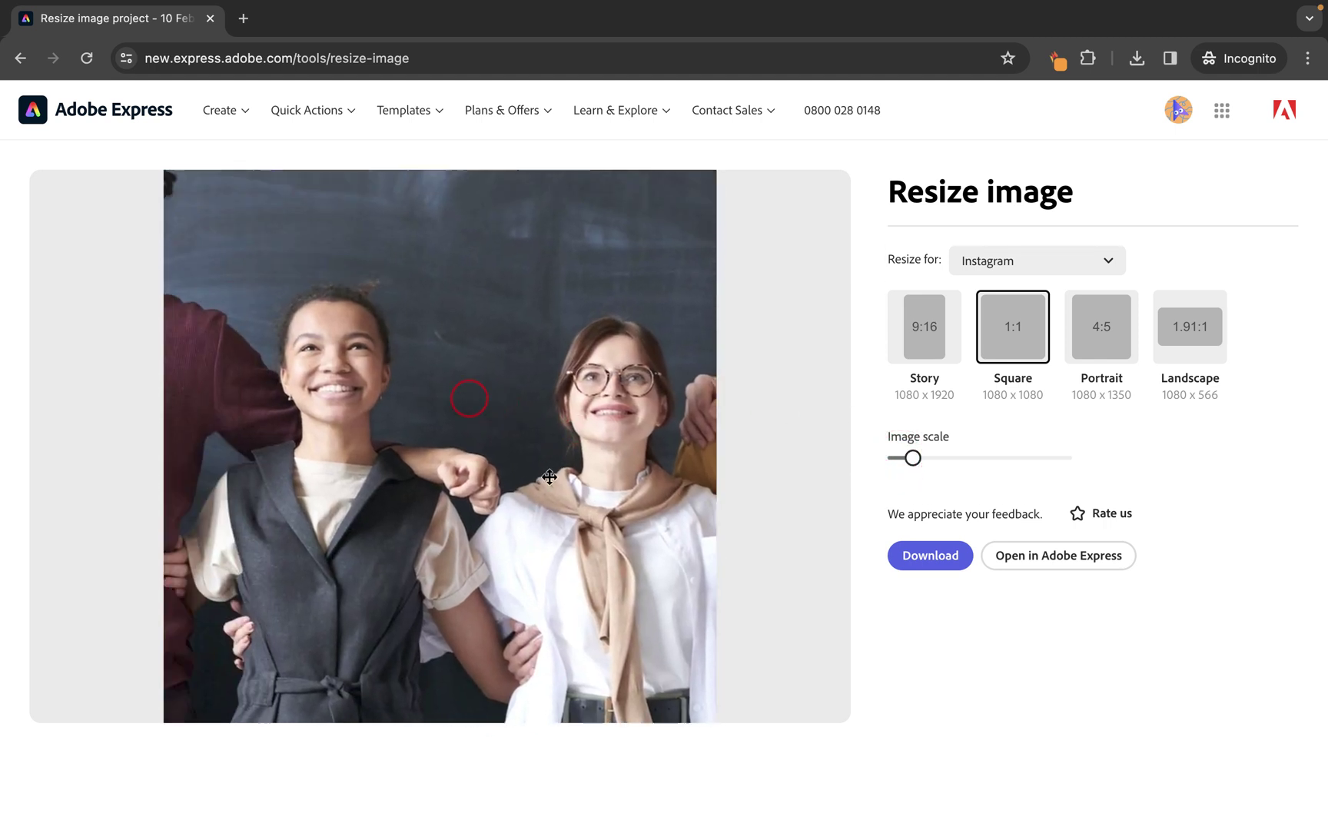
pyautogui.moveTo(912, 459); pyautogui.dragTo(916, 459)
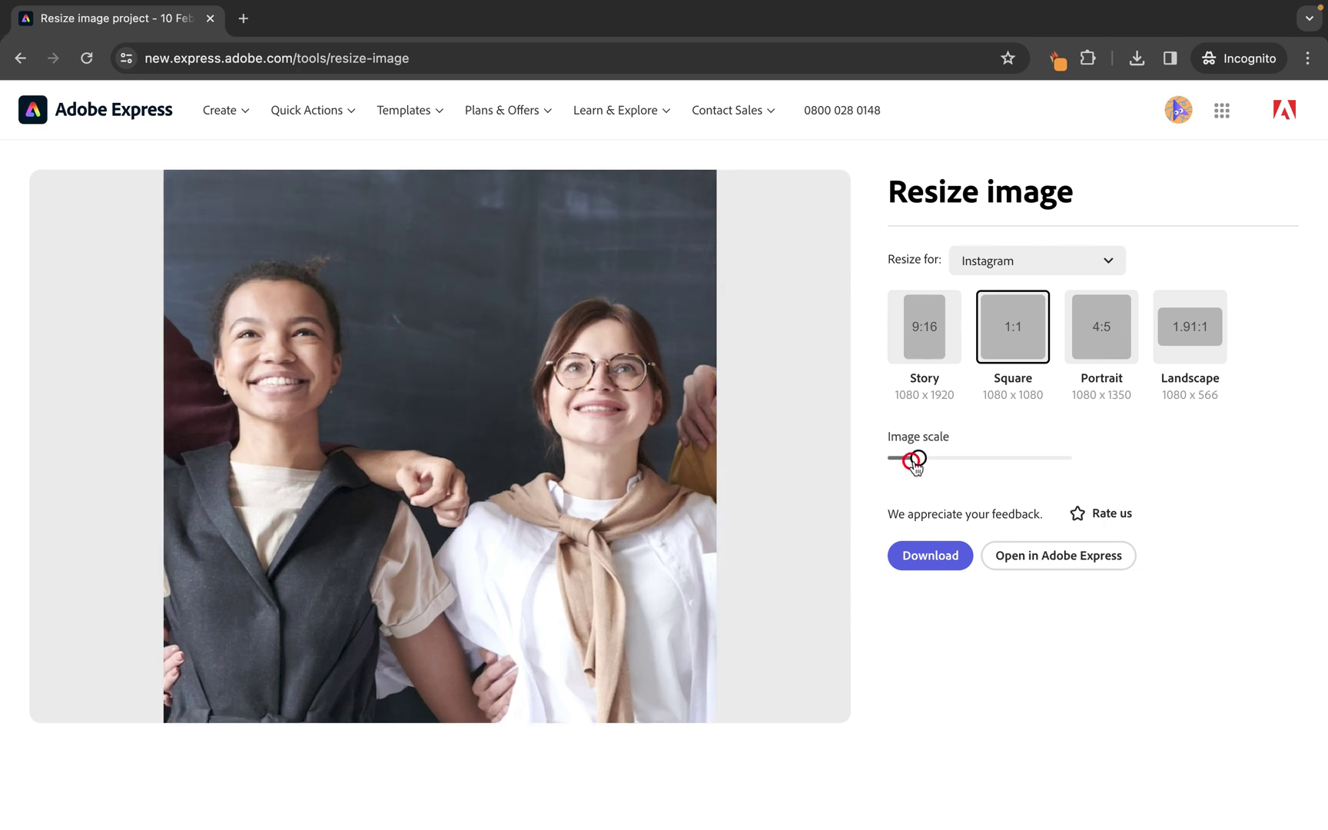
pyautogui.moveTo(574, 427); pyautogui.dragTo(563, 437)
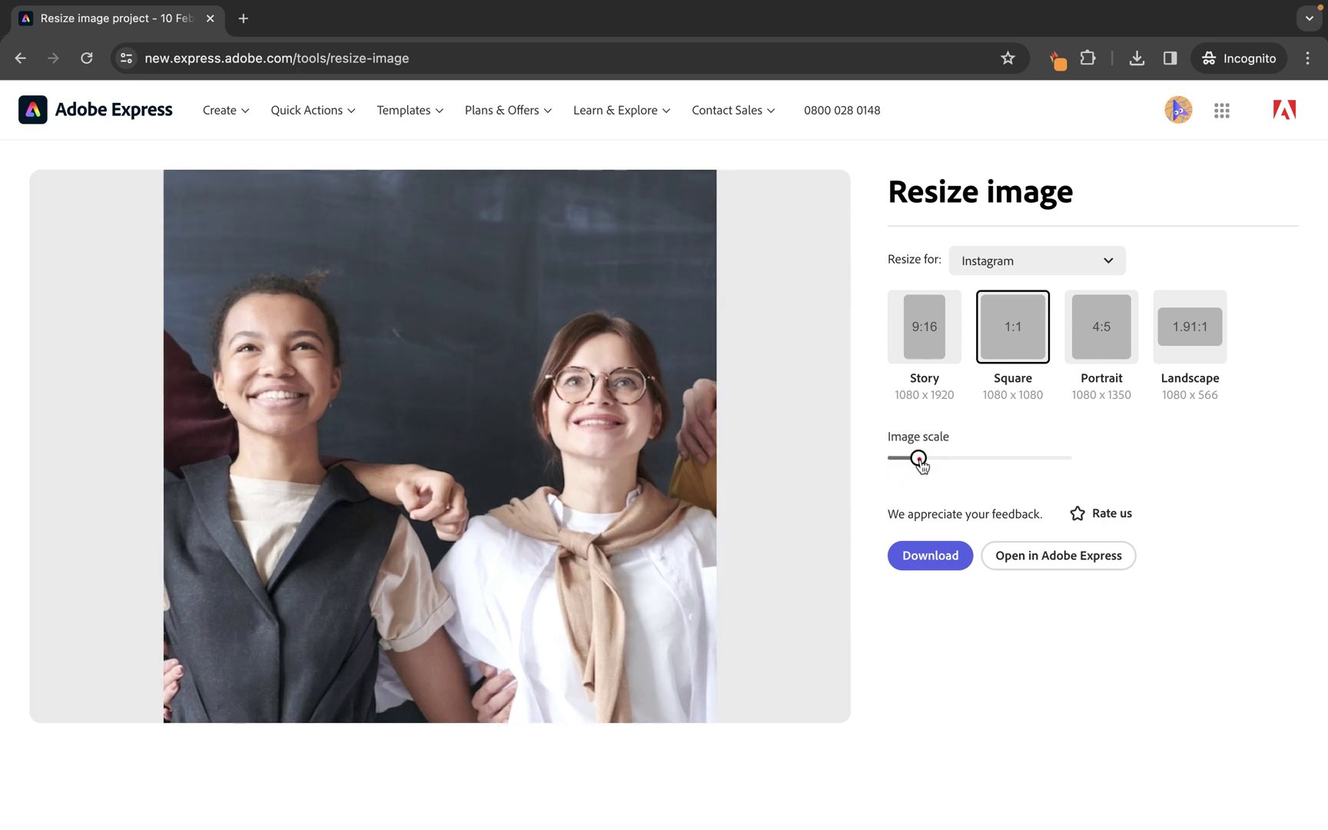
# Step: Refine the zoom and position until the square frames the two smiling women
pyautogui.moveTo(918, 458); pyautogui.dragTo(1068, 459)
pyautogui.moveTo(495, 434); pyautogui.dragTo(474, 599)
pyautogui.moveTo(1063, 457); pyautogui.dragTo(1032, 458)
pyautogui.moveTo(570, 444); pyautogui.dragTo(498, 409)
pyautogui.moveTo(1031, 458); pyautogui.dragTo(935, 458)
pyautogui.moveTo(427, 454)
pyautogui.mouseDown()
pyautogui.moveTo(492, 391)
pyautogui.moveTo(442, 308)
pyautogui.moveTo(439, 439)
pyautogui.mouseUp()
pyautogui.moveTo(936, 459); pyautogui.dragTo(910, 458)
pyautogui.moveTo(394, 434); pyautogui.dragTo(511, 434)
pyautogui.moveTo(412, 409); pyautogui.dragTo(454, 275)
pyautogui.moveTo(909, 458); pyautogui.dragTo(919, 459)
pyautogui.moveTo(563, 423); pyautogui.dragTo(597, 531)
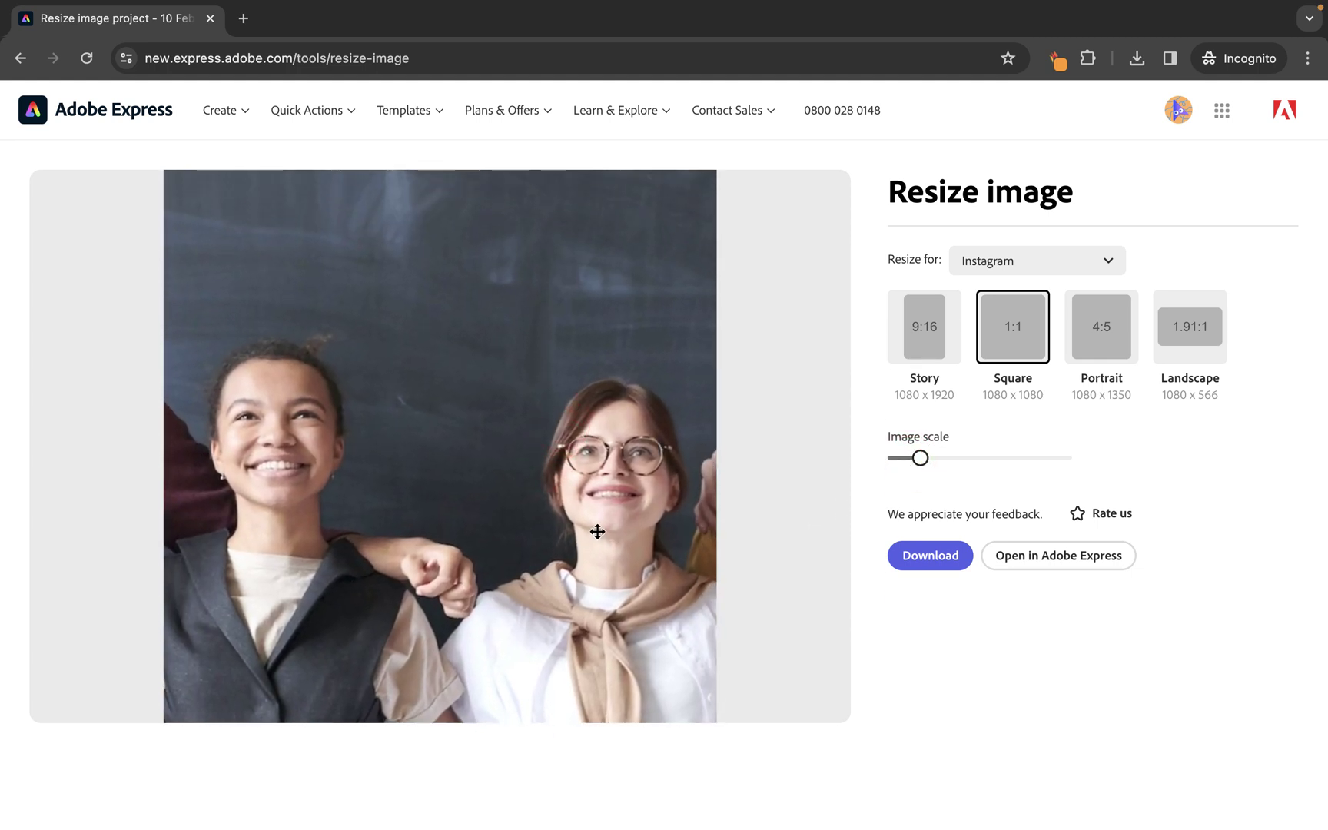
# Step: Switch to YouTube Thumbnail 16:9 (1280 x 720), zoom in slightly and shift the photo down
pyautogui.click(1080, 260)
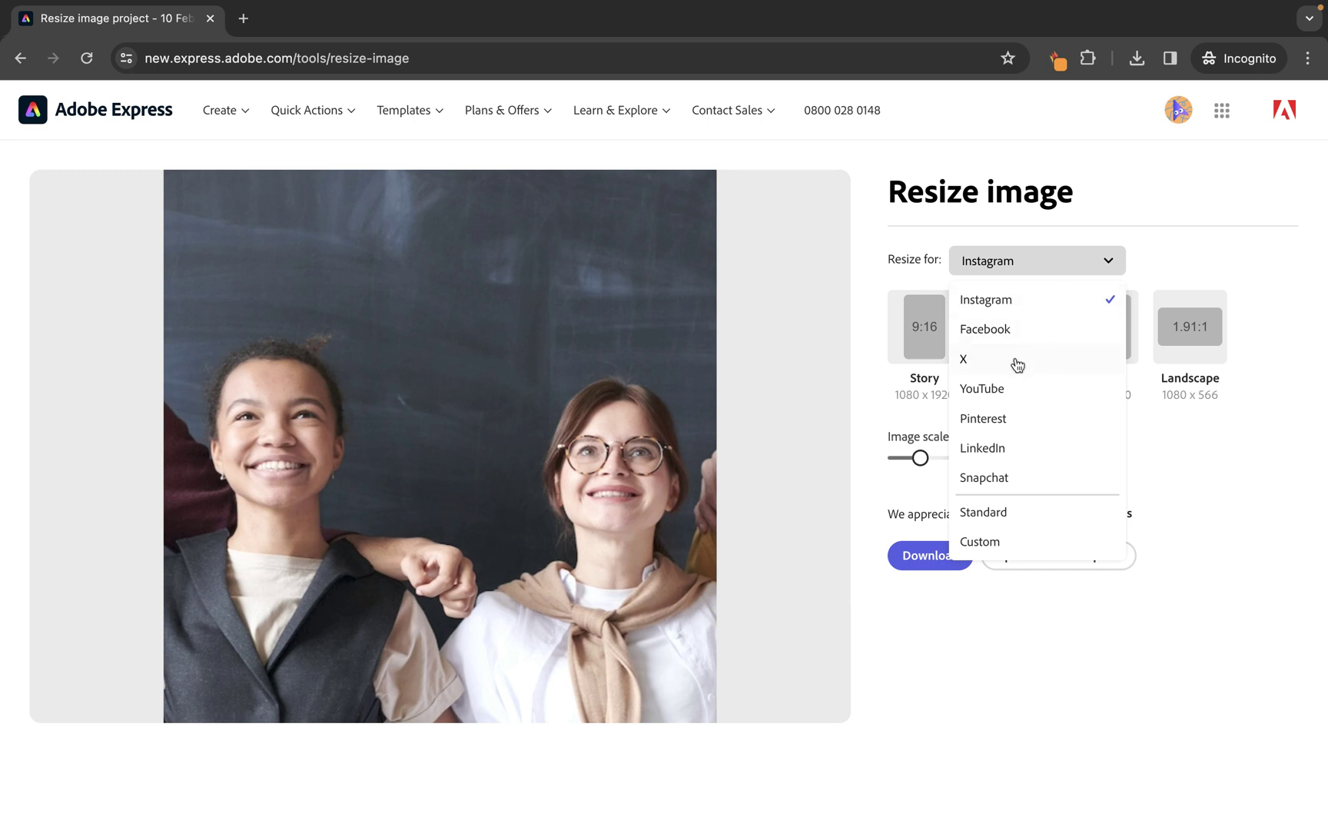
pyautogui.click(1014, 392)
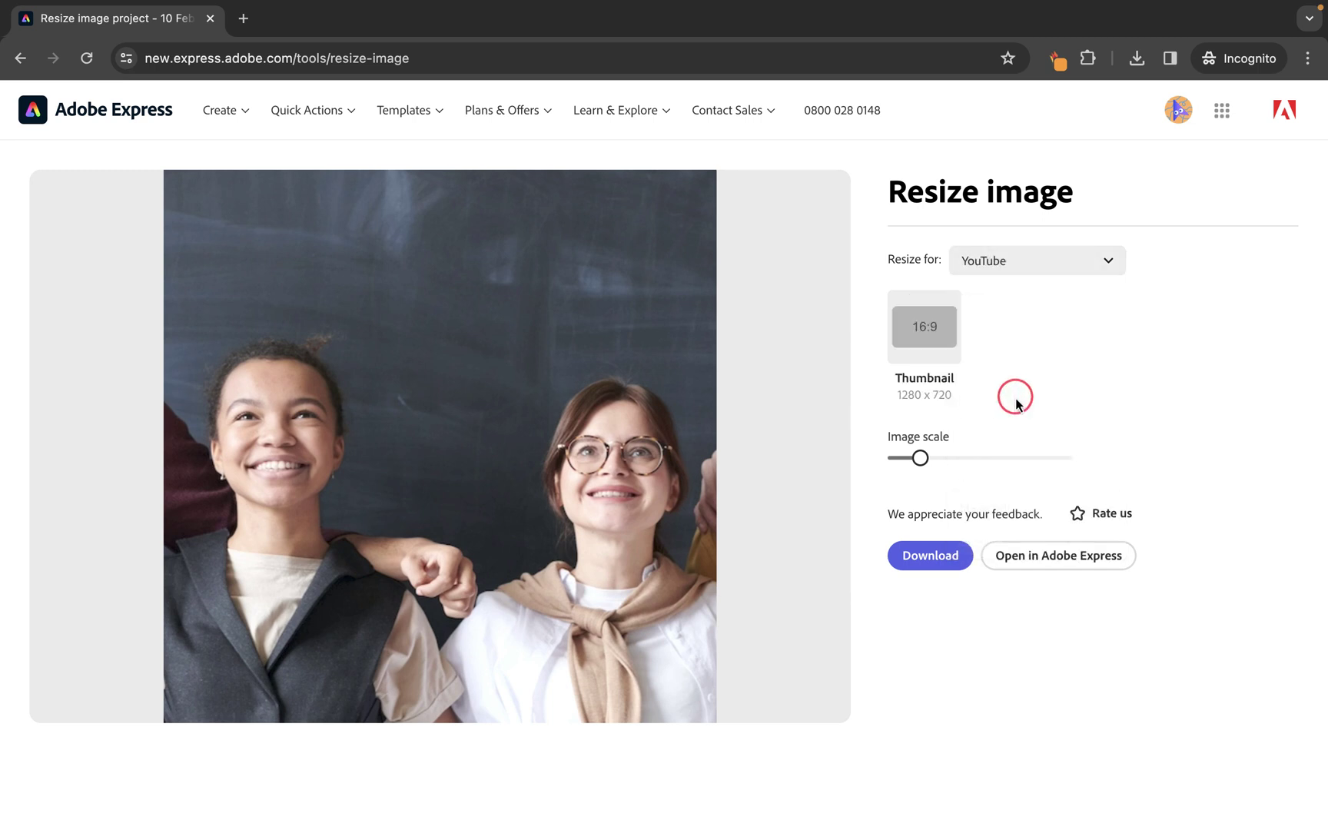
pyautogui.click(935, 335)
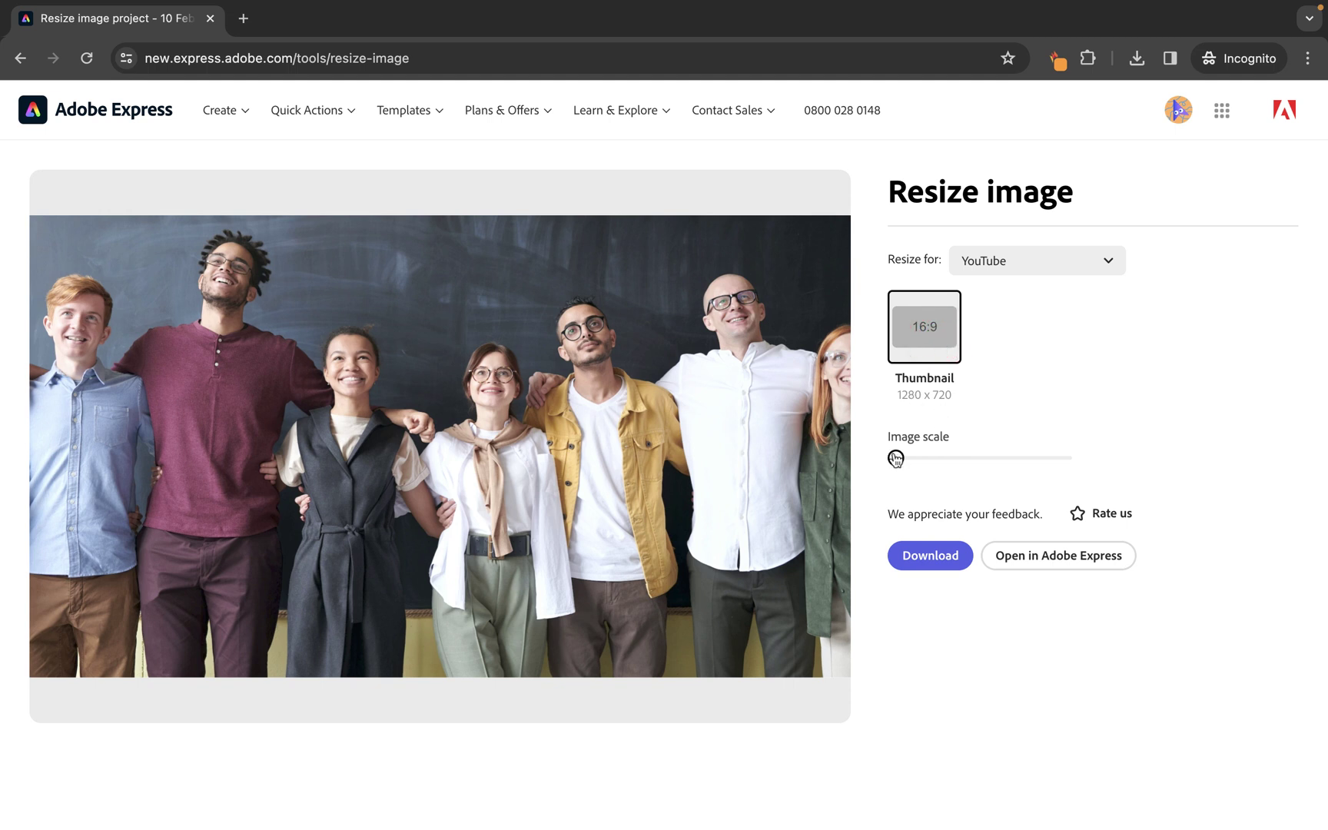
pyautogui.moveTo(895, 459); pyautogui.dragTo(904, 458)
pyautogui.moveTo(607, 403); pyautogui.dragTo(648, 547)
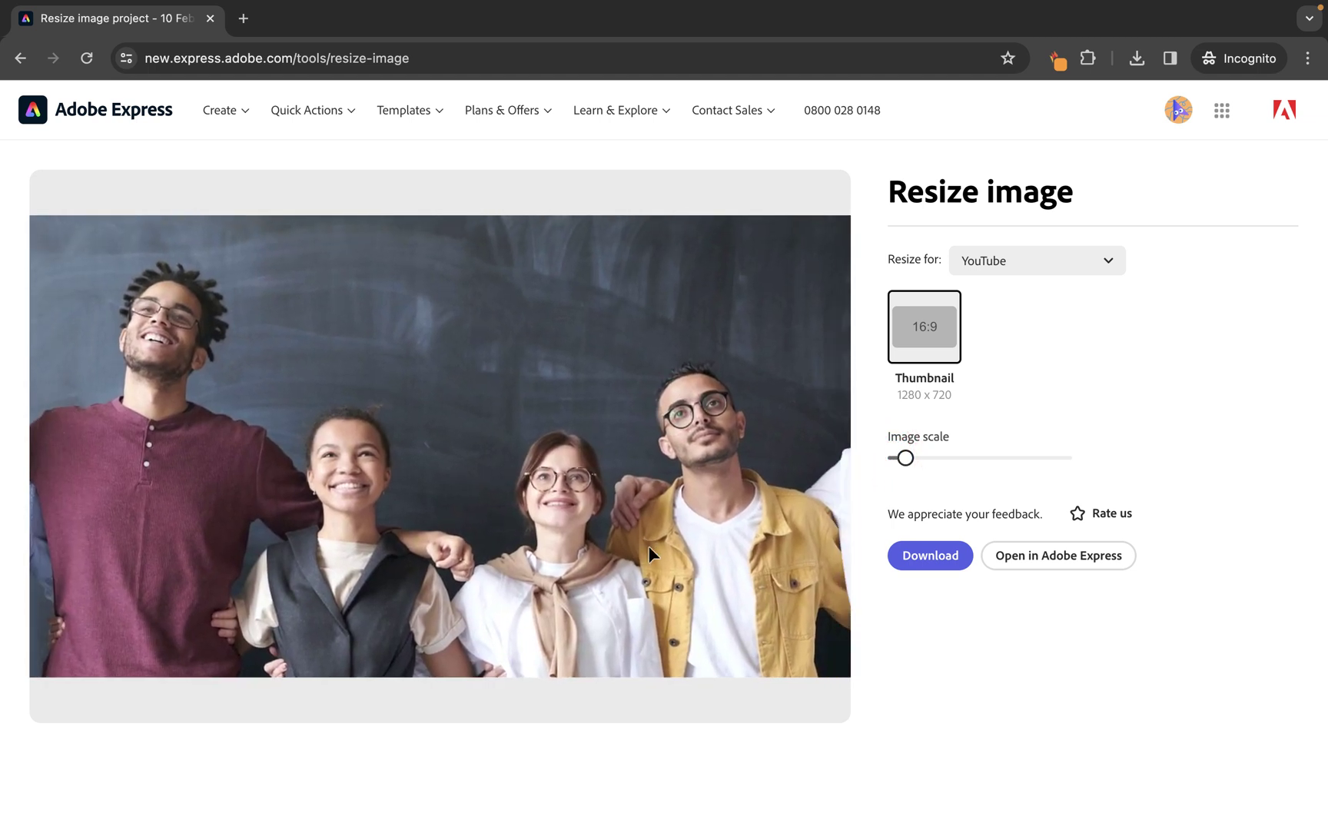
# Step: Choose a Custom size and enter width 1000 and height 600 px
pyautogui.click(989, 269)
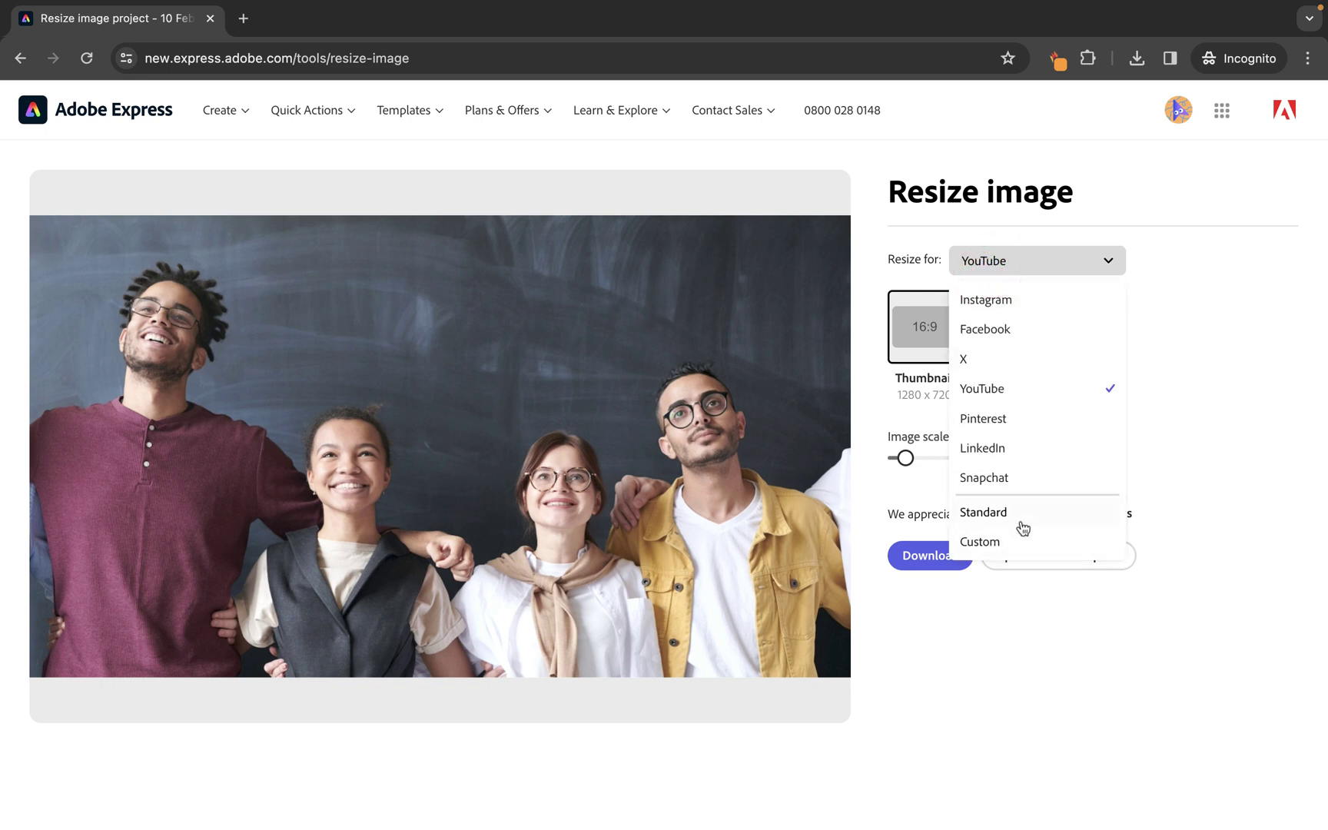
pyautogui.click(984, 544)
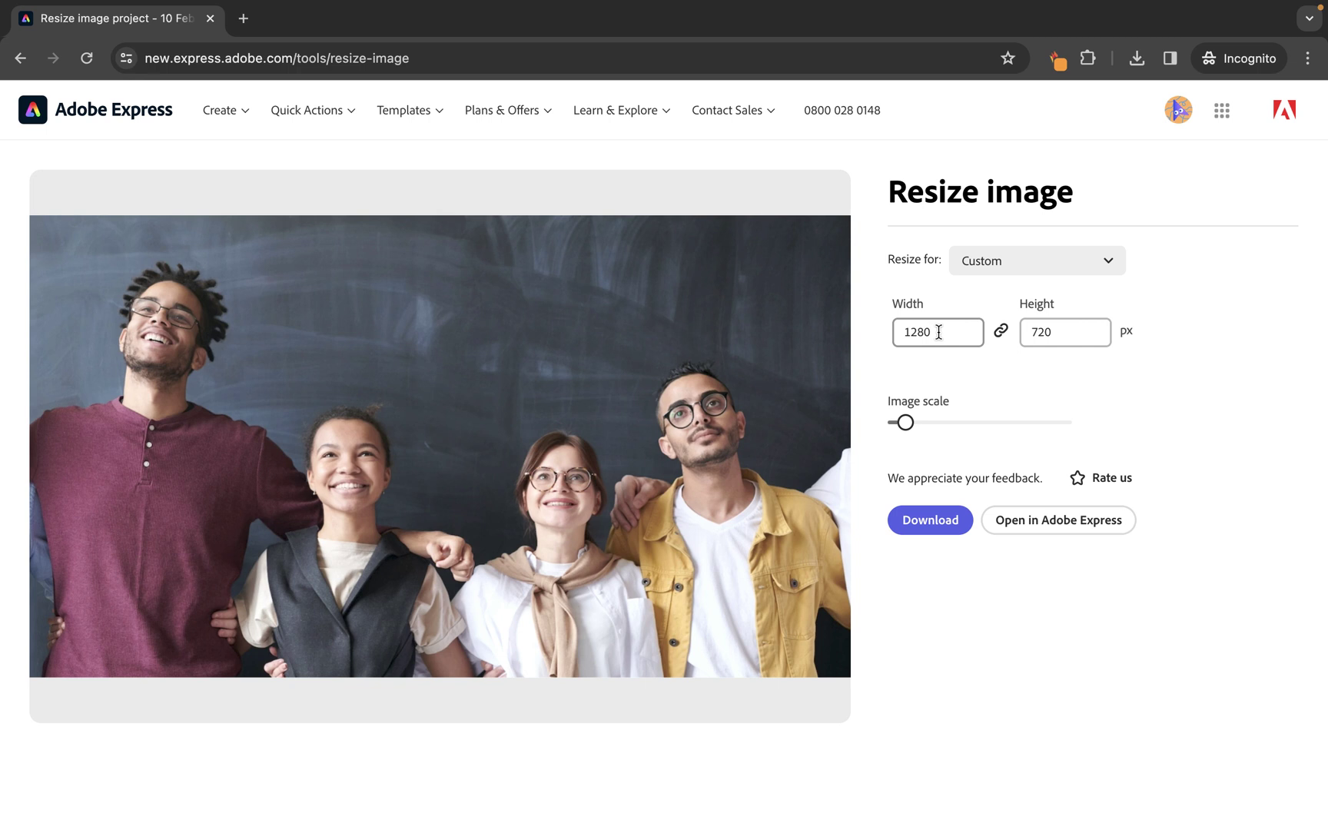
pyautogui.doubleClick(939, 332)
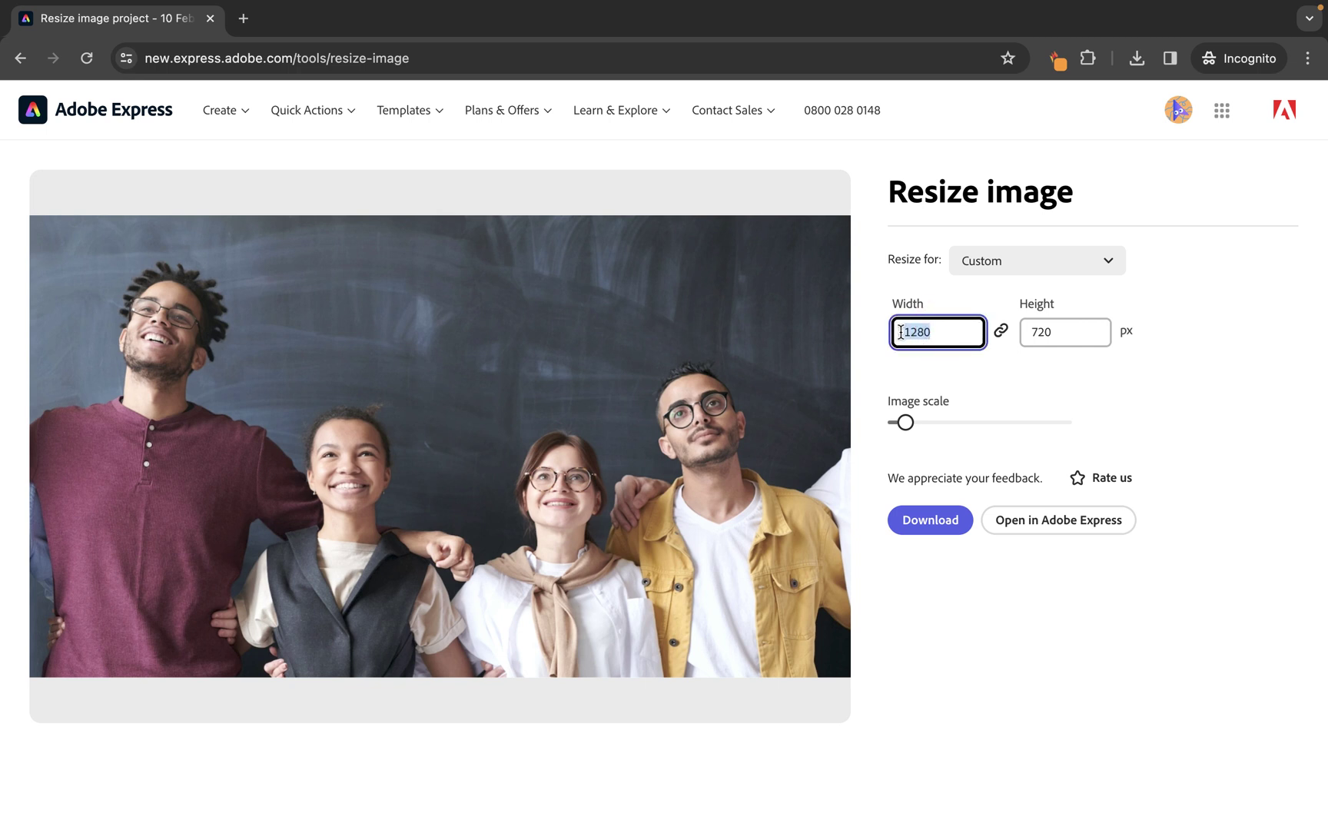
pyautogui.write('1000')
pyautogui.press('Tab')
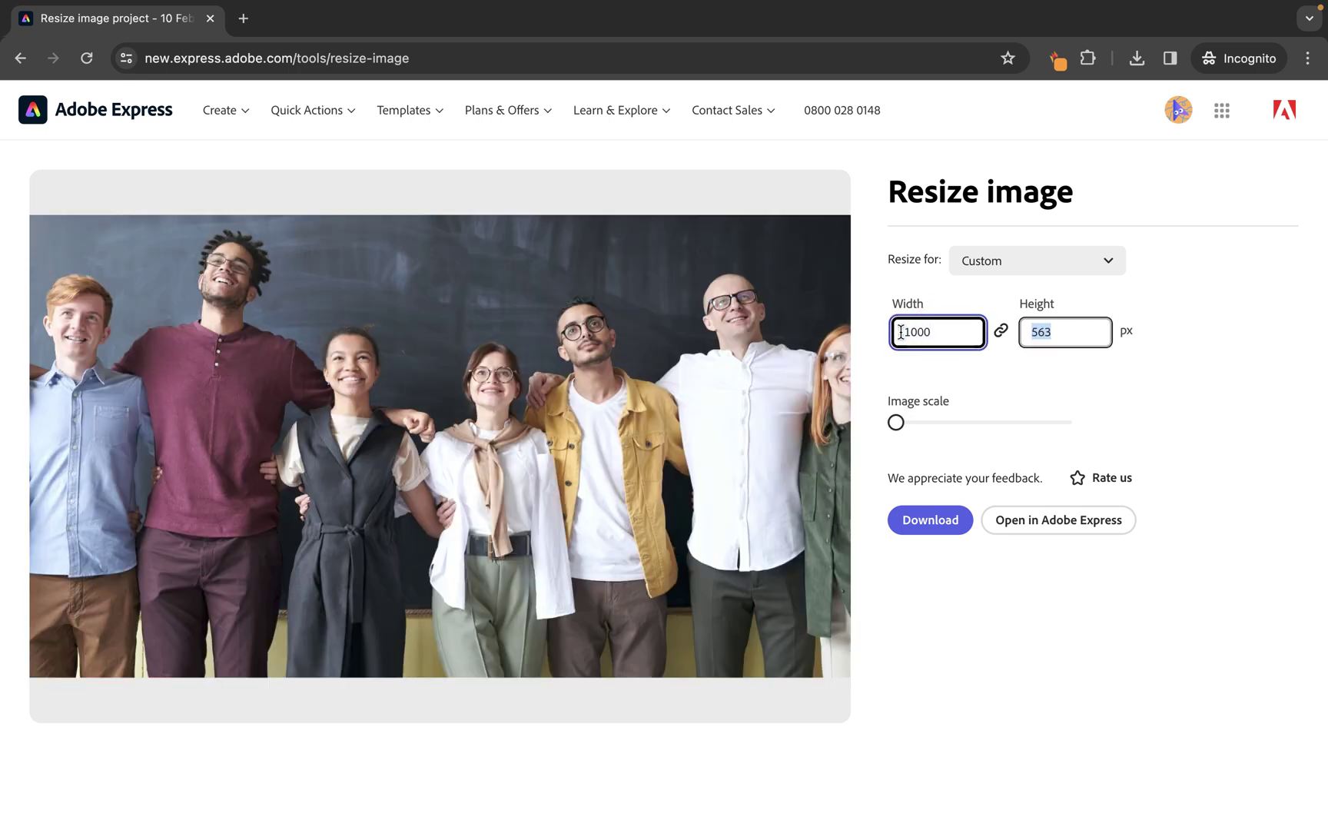
pyautogui.write('6')
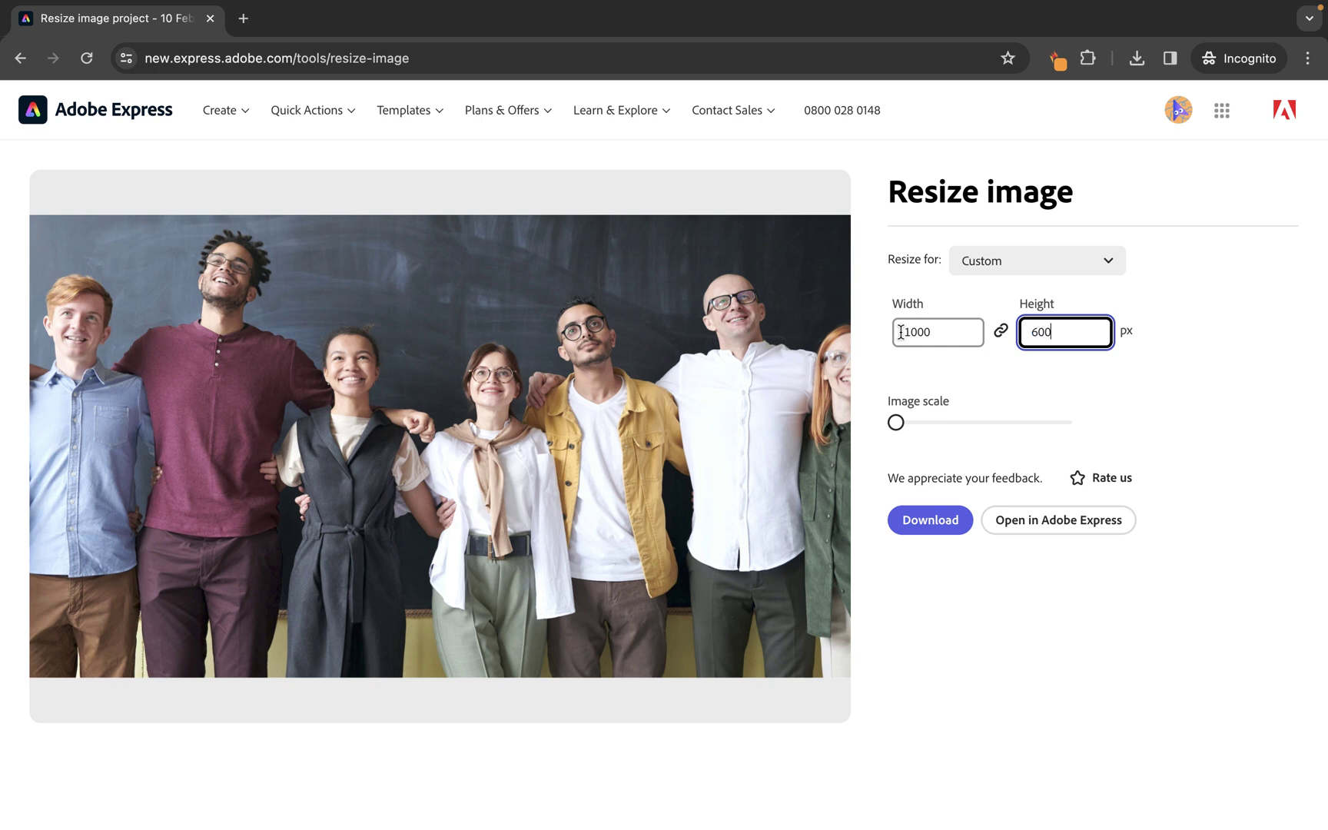
pyautogui.write('00')
pyautogui.click(1196, 384)
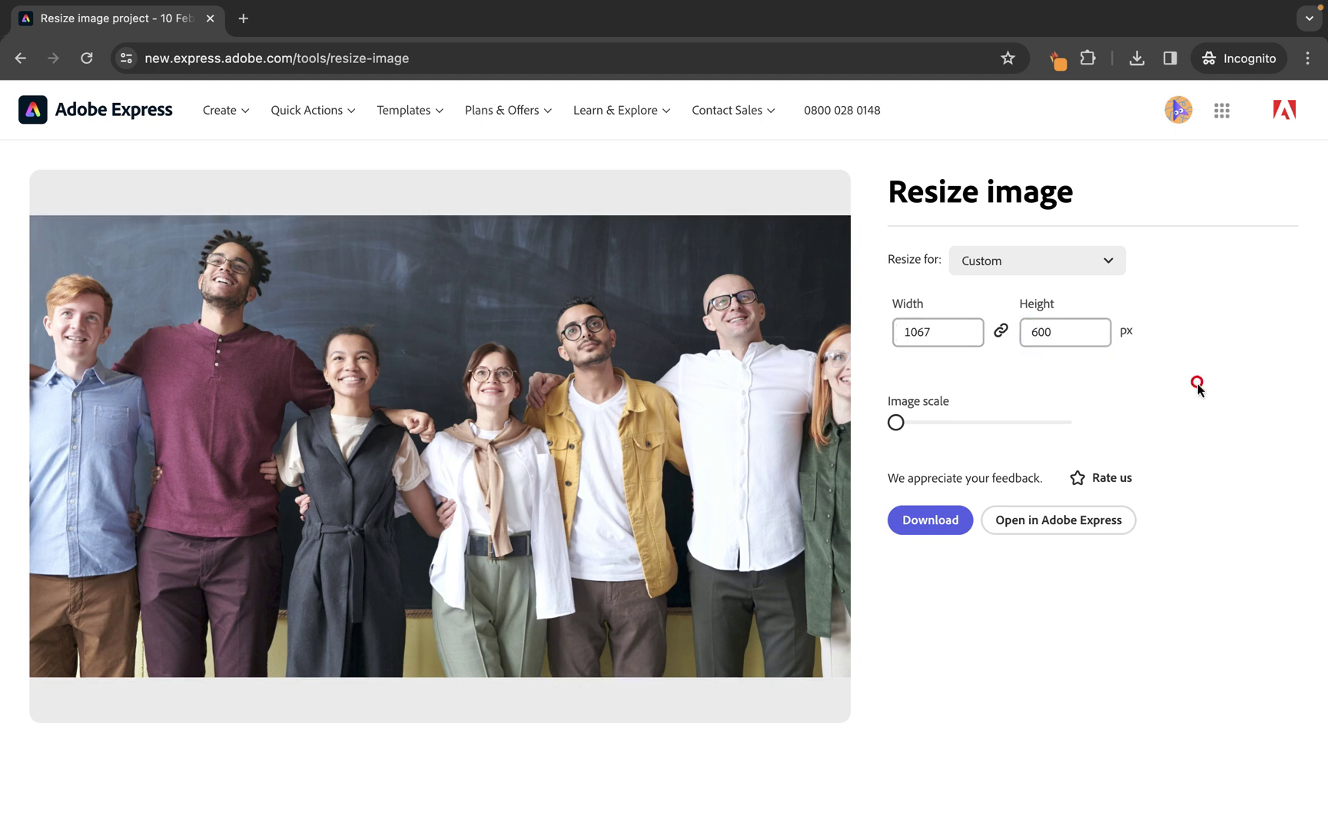
# Step: Re-enter the 600 px height for a 1067 x 600 size and move the photo down
pyautogui.click(932, 332)
pyautogui.moveTo(924, 332); pyautogui.dragTo(915, 332)
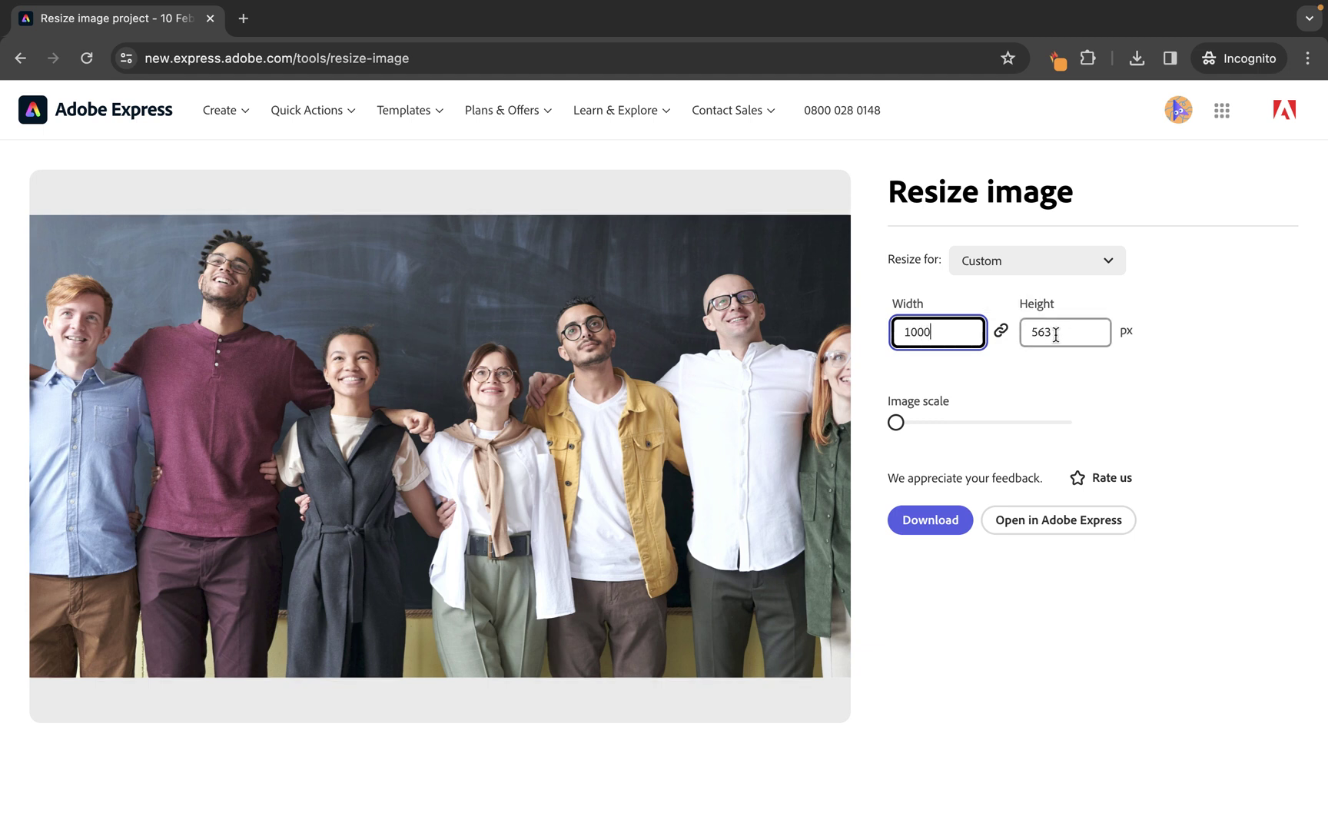
pyautogui.doubleClick(1055, 333)
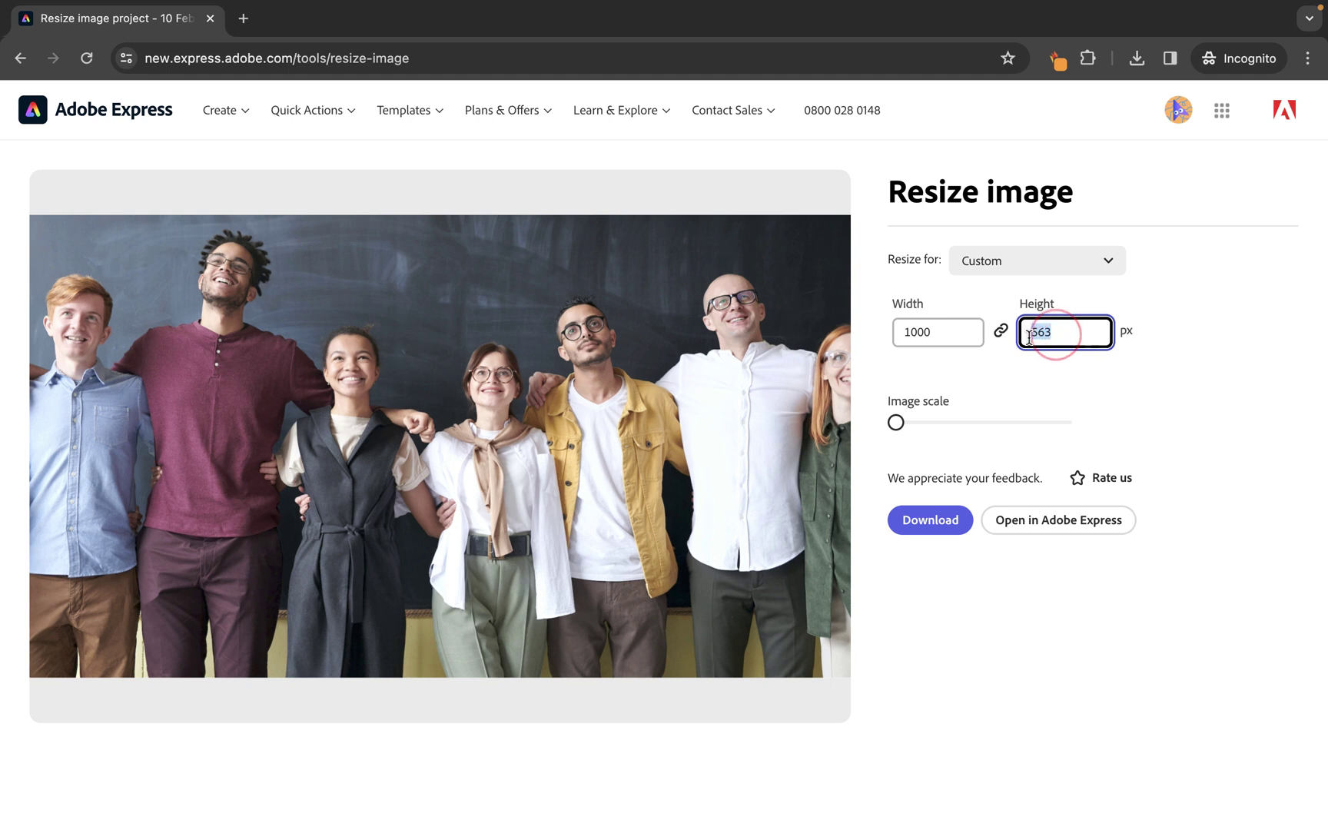
pyautogui.write('600')
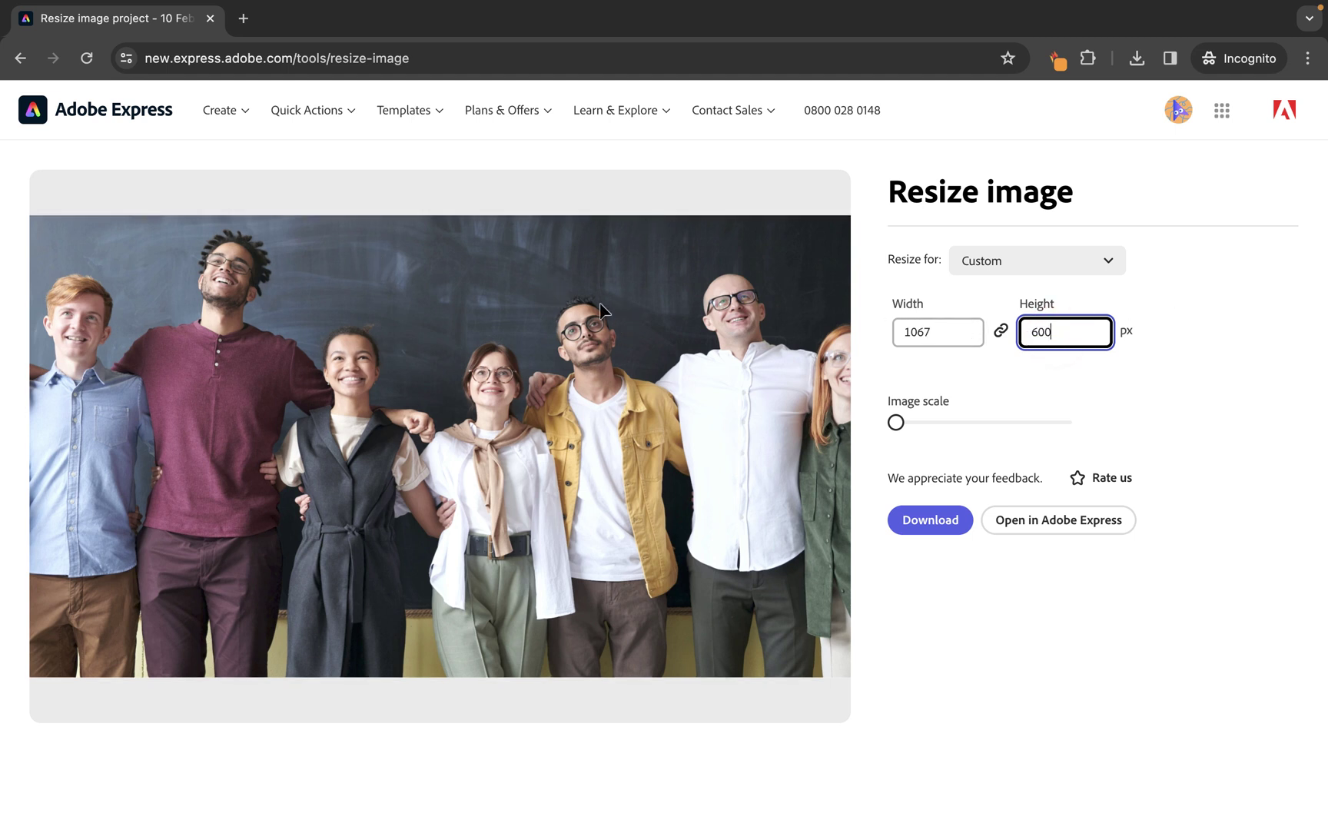
pyautogui.moveTo(600, 304); pyautogui.dragTo(599, 374)
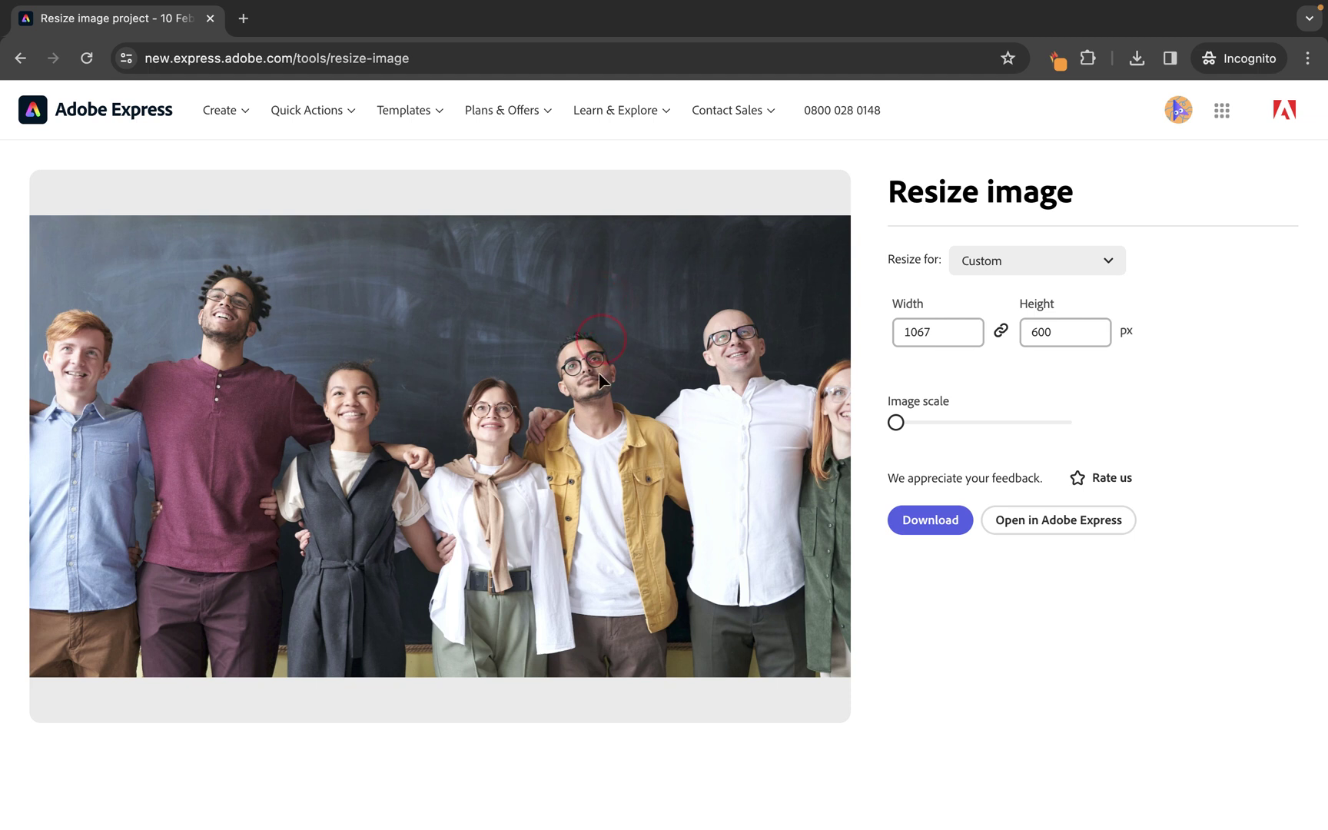
# Step: Return to Instagram Story 9:16 (1080 x 1920) and zoom in on the woman and yellow-jacket man
pyautogui.click(1007, 277)
pyautogui.click(1008, 300)
pyautogui.click(929, 347)
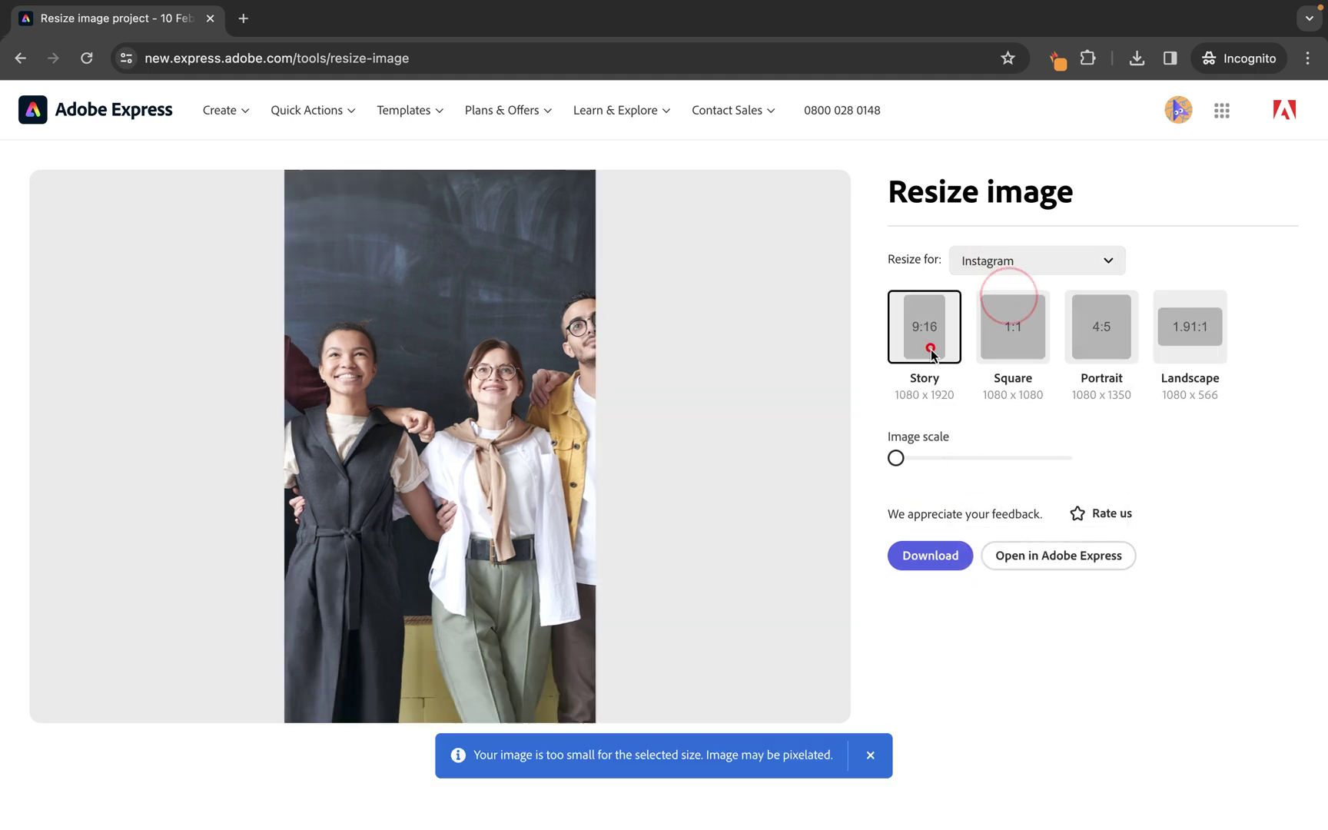
pyautogui.moveTo(896, 458); pyautogui.dragTo(916, 458)
pyautogui.moveTo(338, 522); pyautogui.dragTo(514, 467)
pyautogui.moveTo(916, 459)
pyautogui.mouseDown()
pyautogui.moveTo(911, 470)
pyautogui.moveTo(907, 458)
pyautogui.mouseUp()
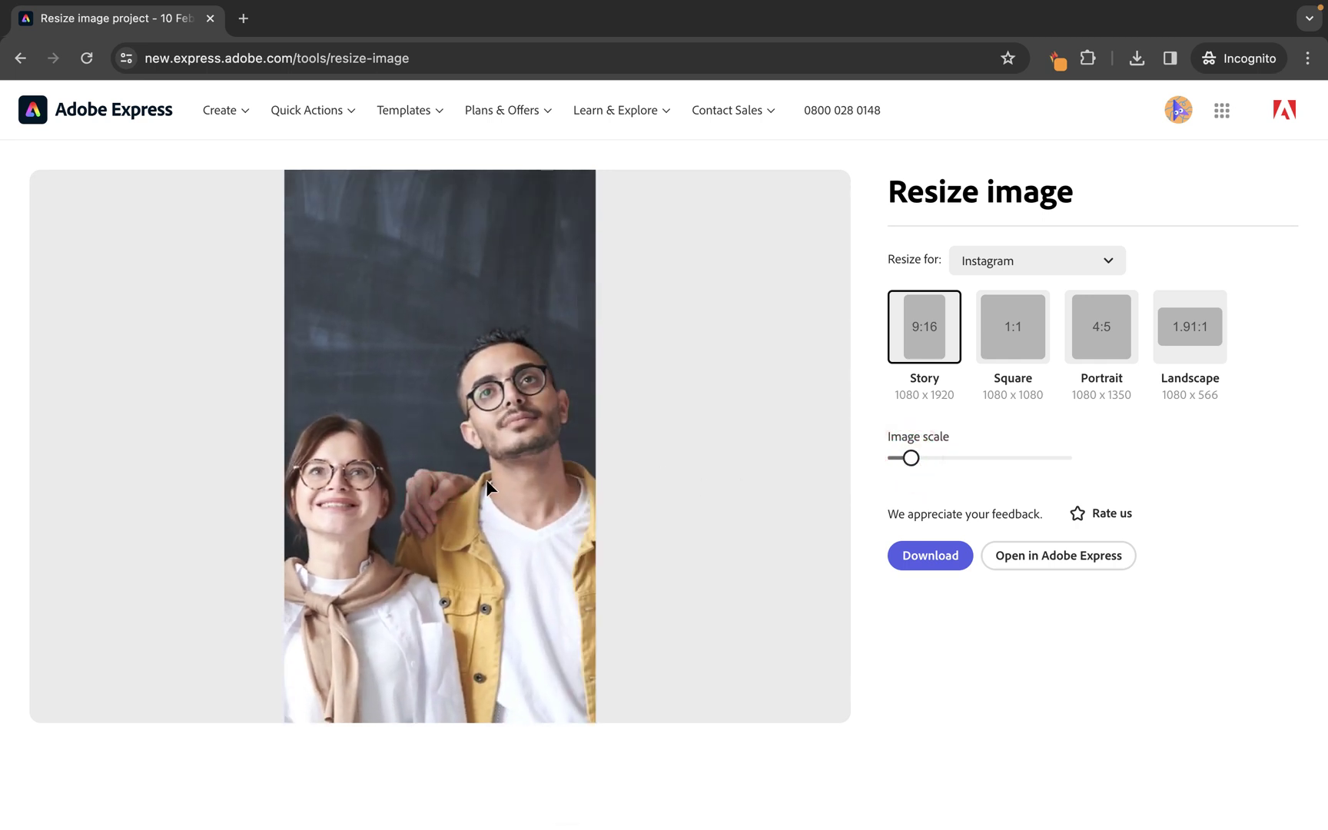
pyautogui.moveTo(486, 481); pyautogui.dragTo(493, 489)
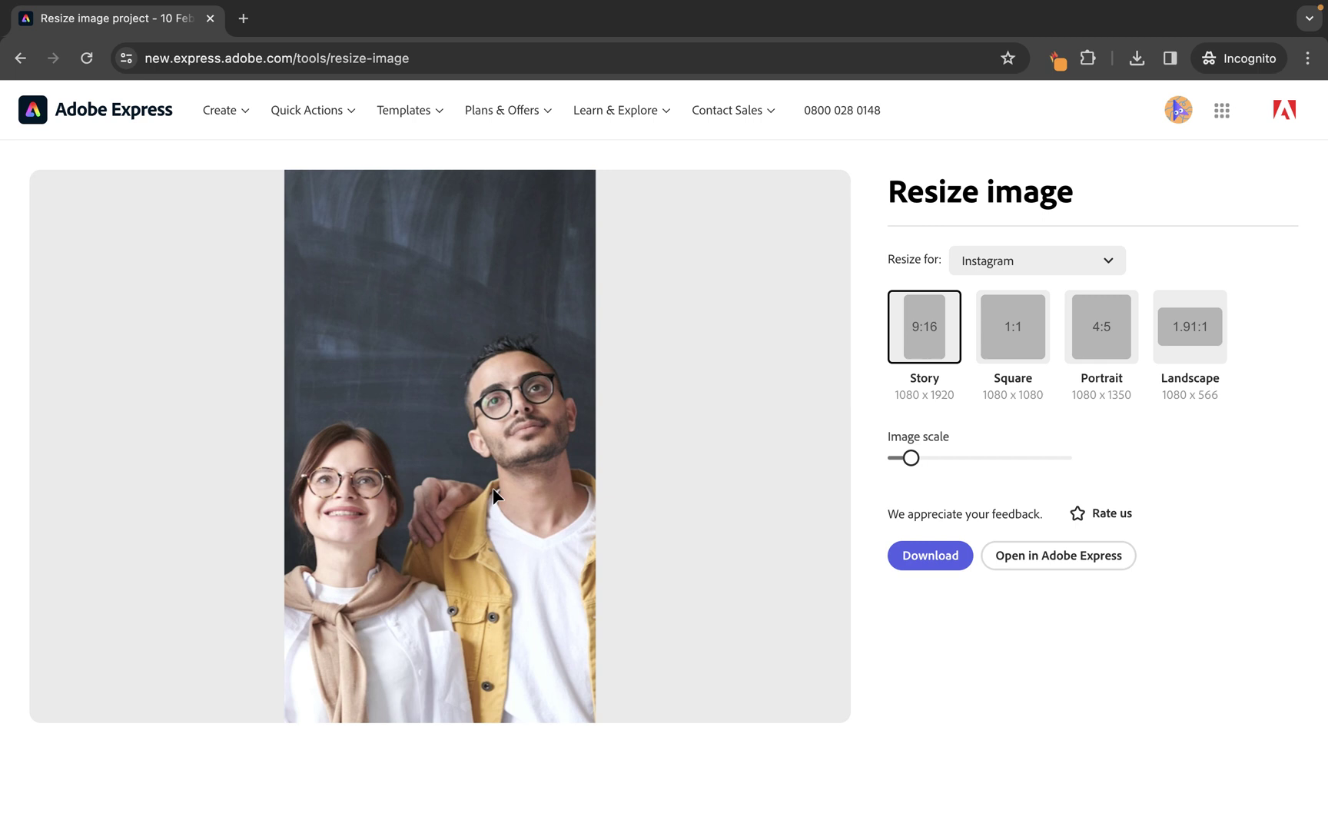
# Step: Open the Story photo in the full editor, deselect it, and show the Text panel
pyautogui.click(1064, 559)
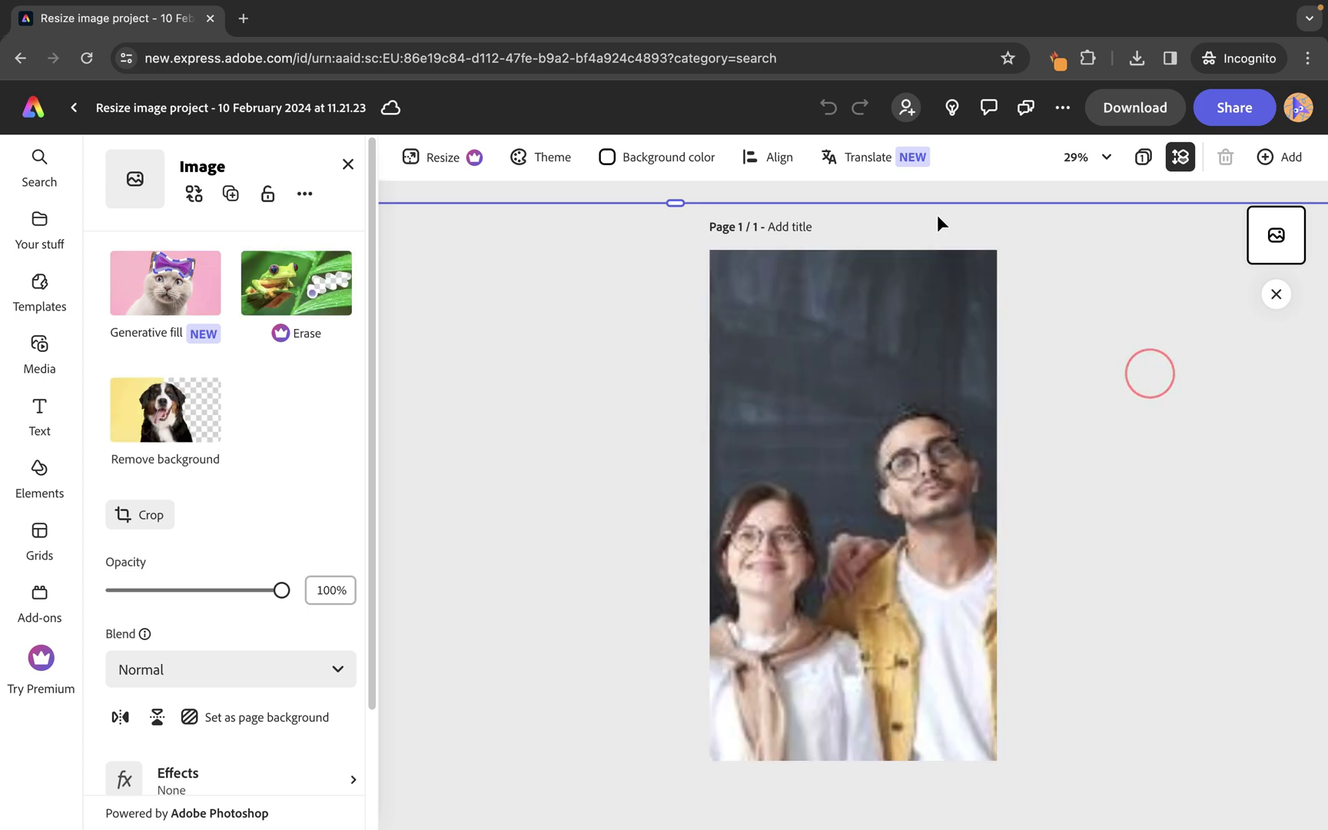
pyautogui.click(938, 188)
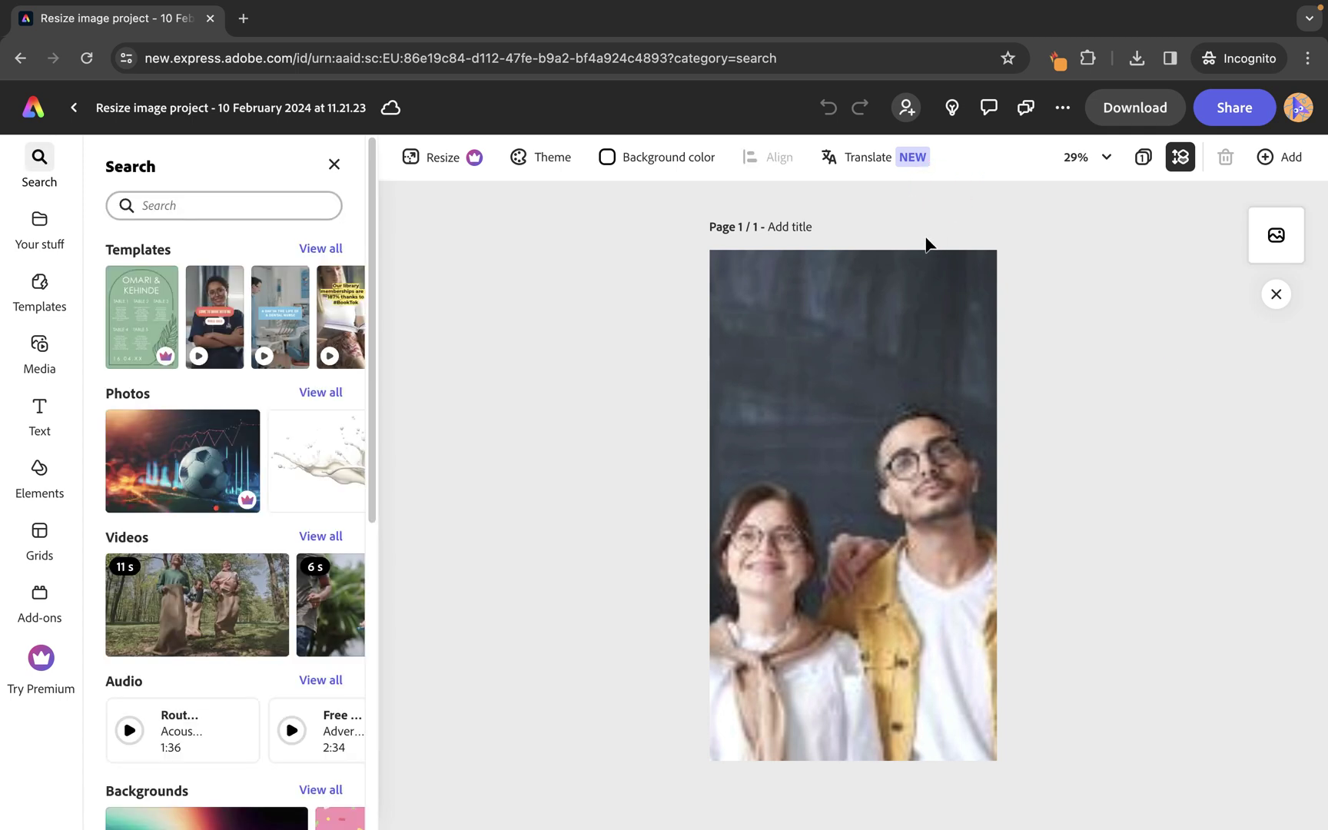
pyautogui.click(42, 411)
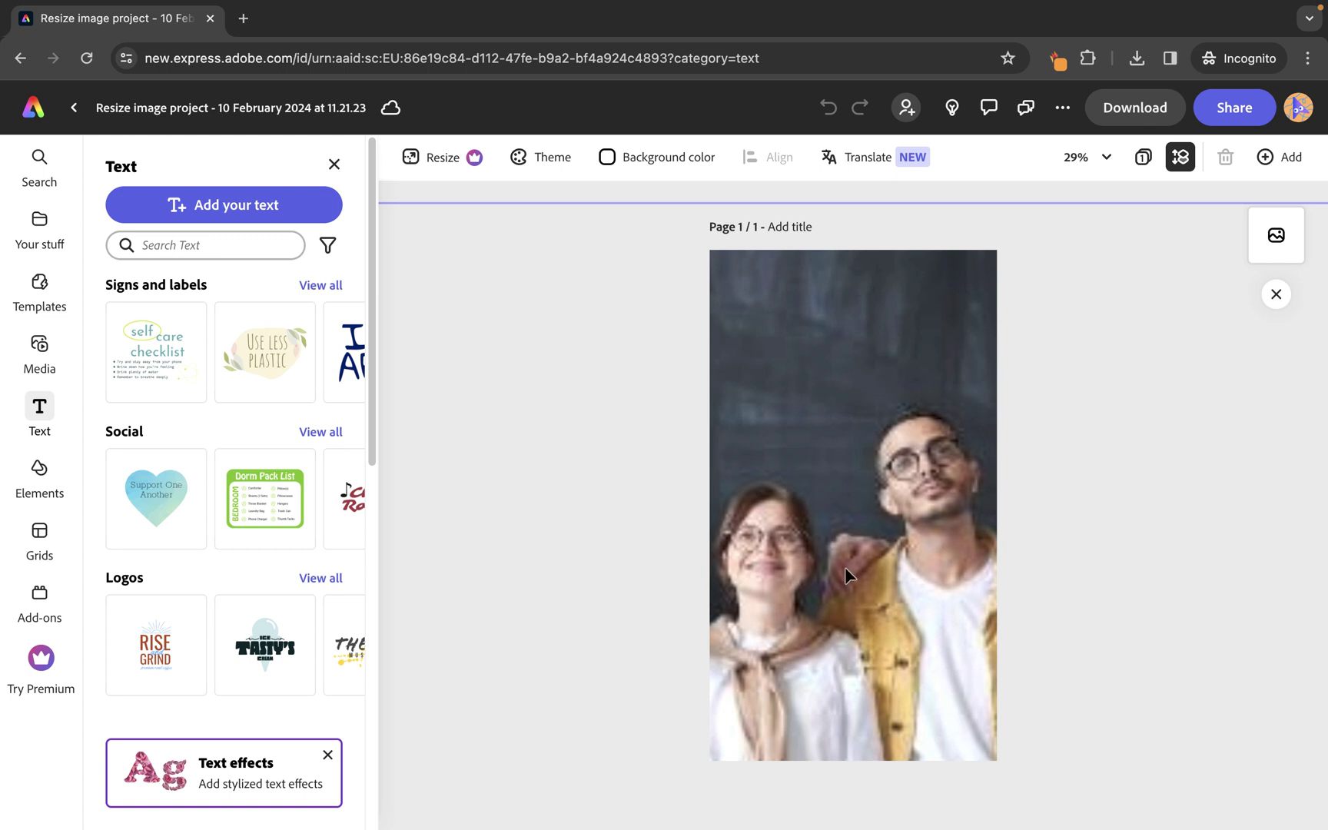
# Step: Add a new text box to the page and browse its font options
pyautogui.click(209, 246)
pyautogui.click(228, 205)
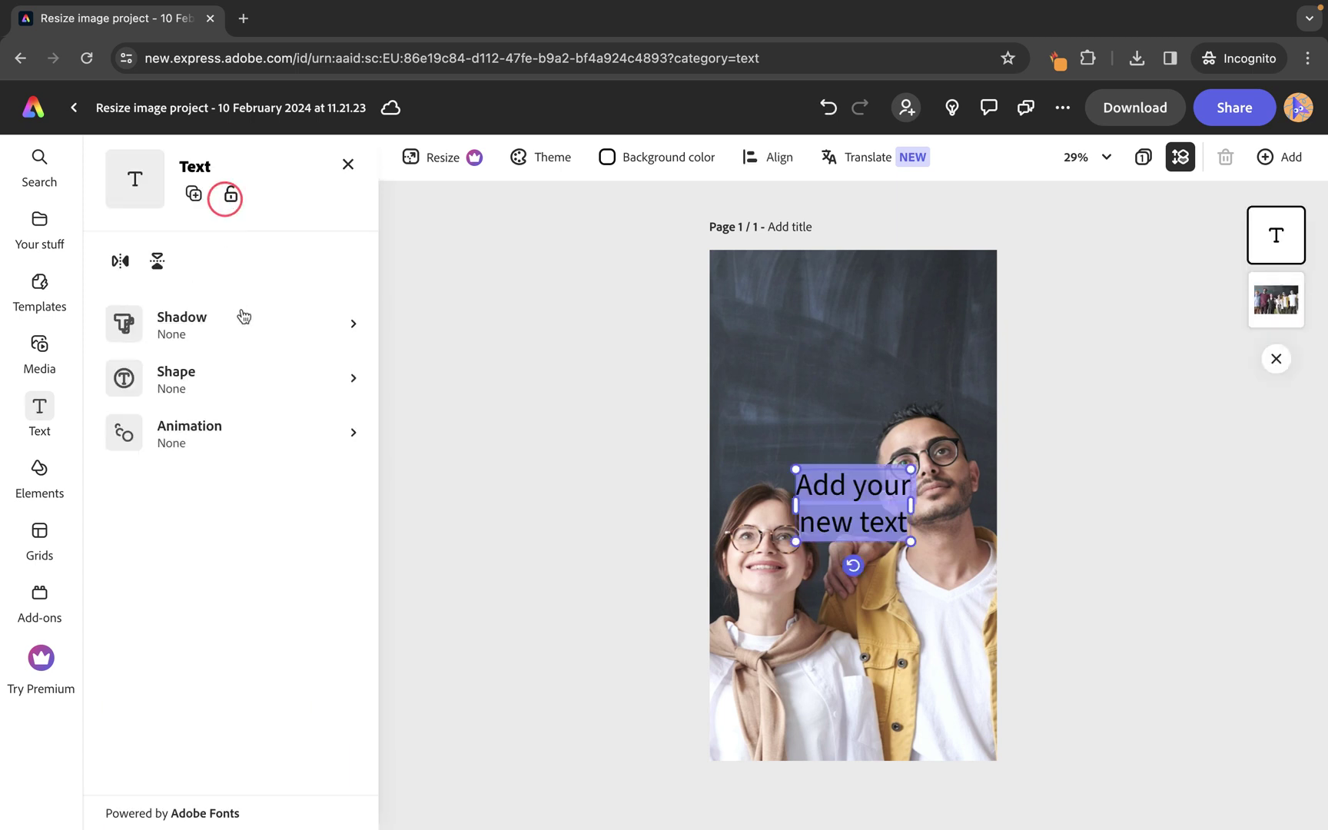
pyautogui.click(849, 485)
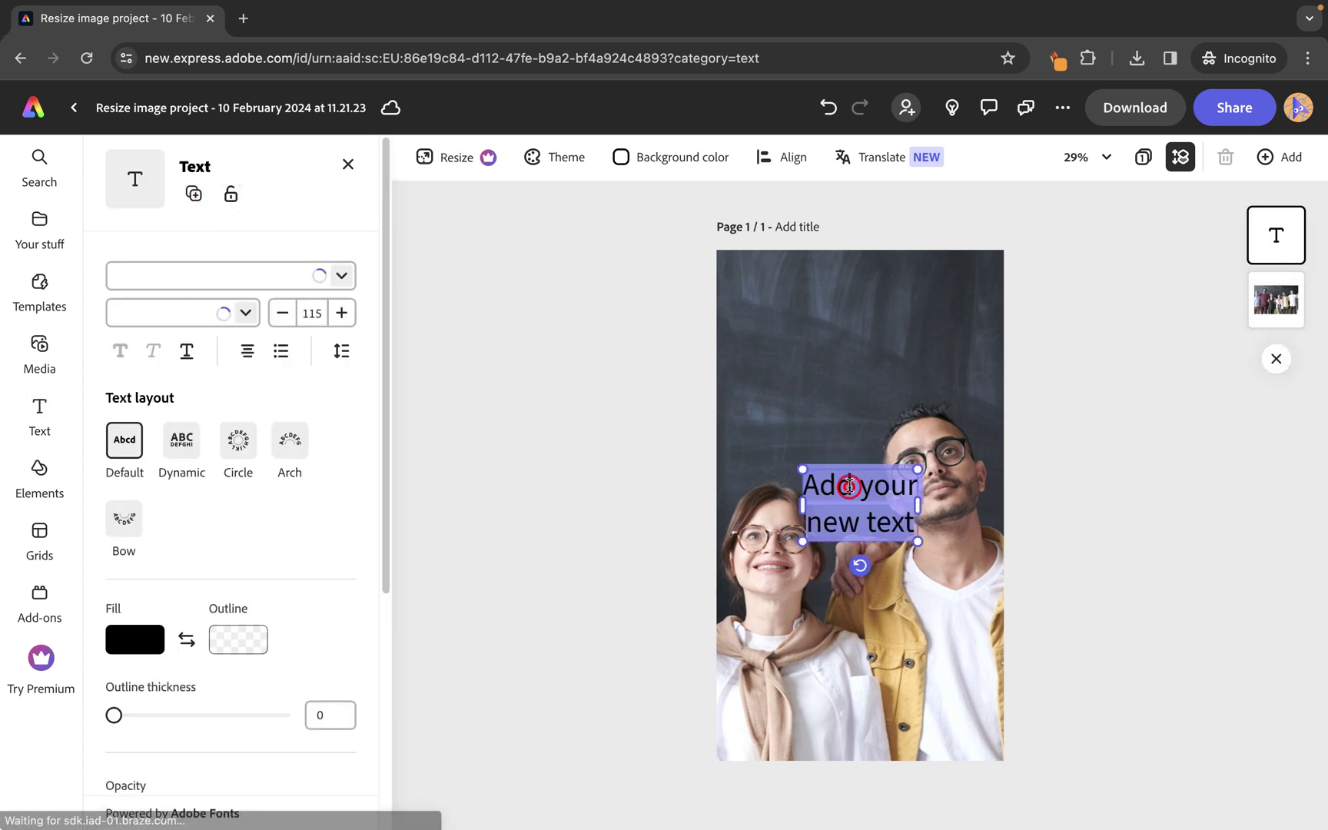
pyautogui.click(230, 275)
pyautogui.click(232, 423)
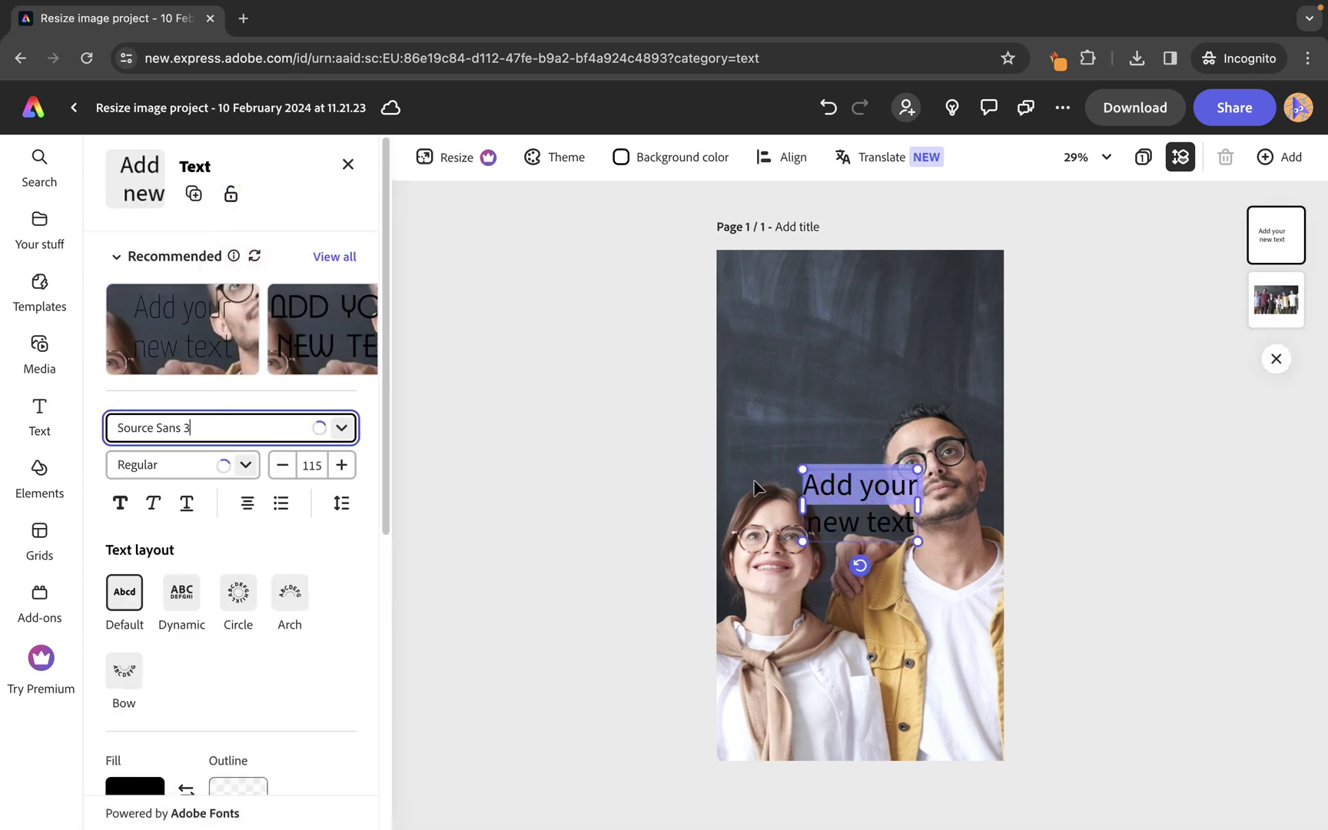
# Step: Replace the placeholder with 'BRIGHT IDEAS' and drag it up near the photo's top, centred
pyautogui.click(845, 470)
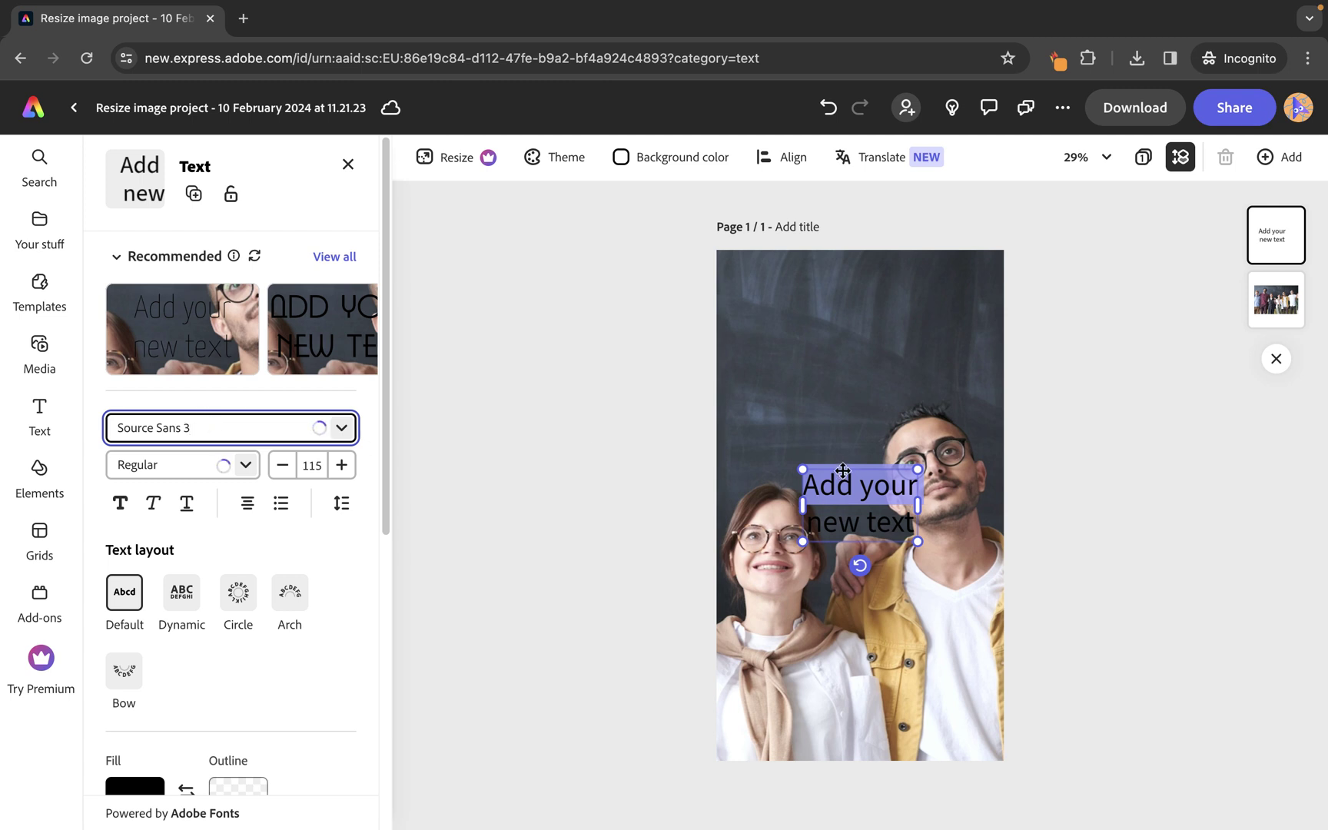
pyautogui.doubleClick(867, 505)
pyautogui.hotkey('ctrl', 'a')
pyautogui.write('BR')
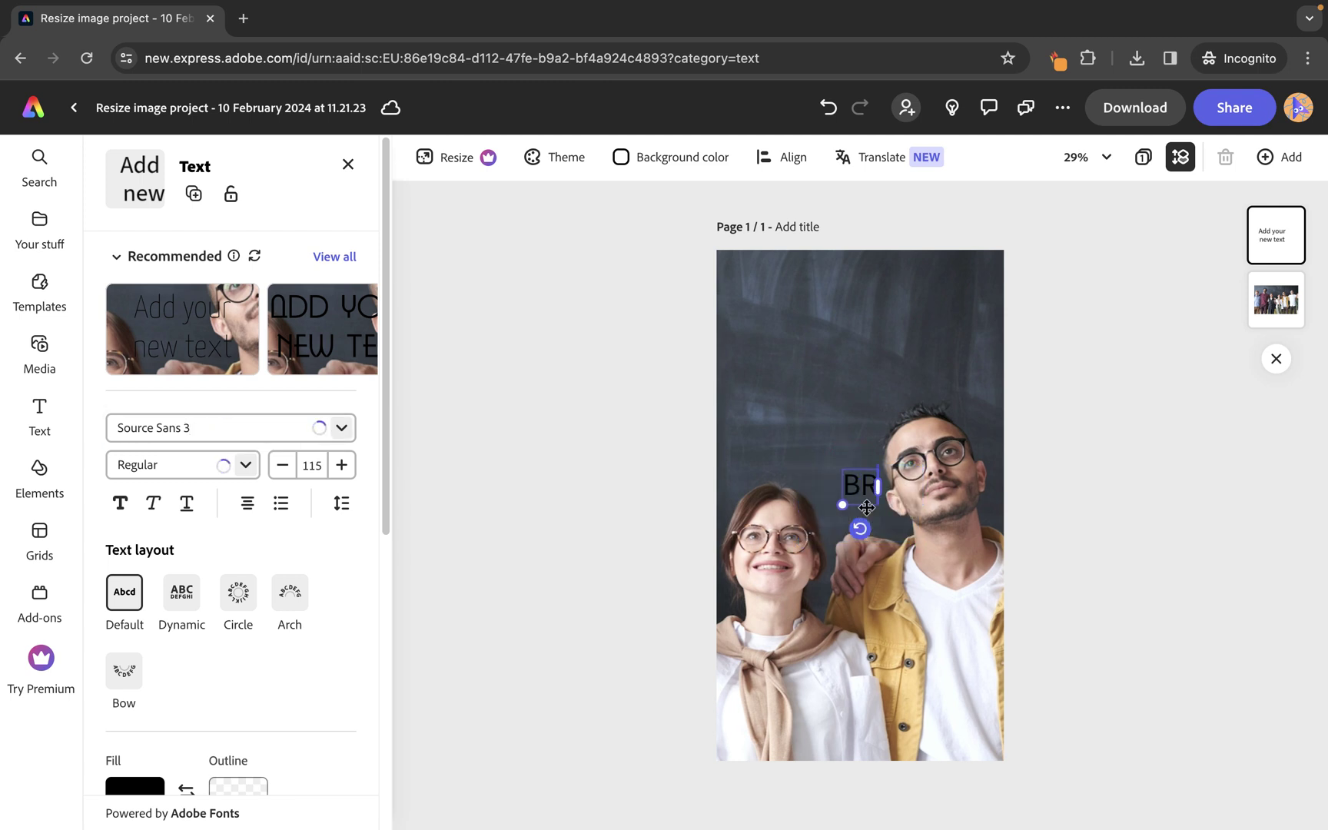
pyautogui.write('IGHT IDEAS')
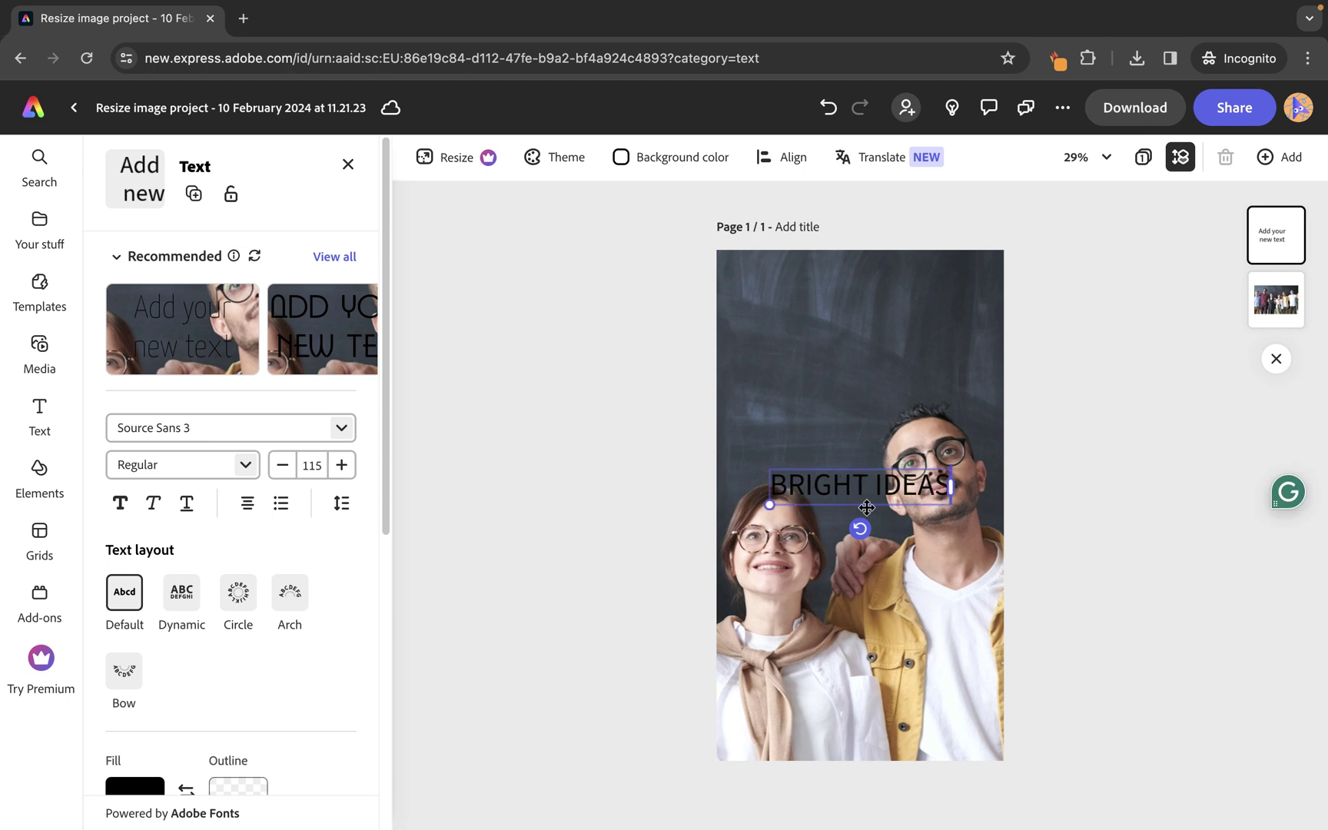
pyautogui.click(1056, 406)
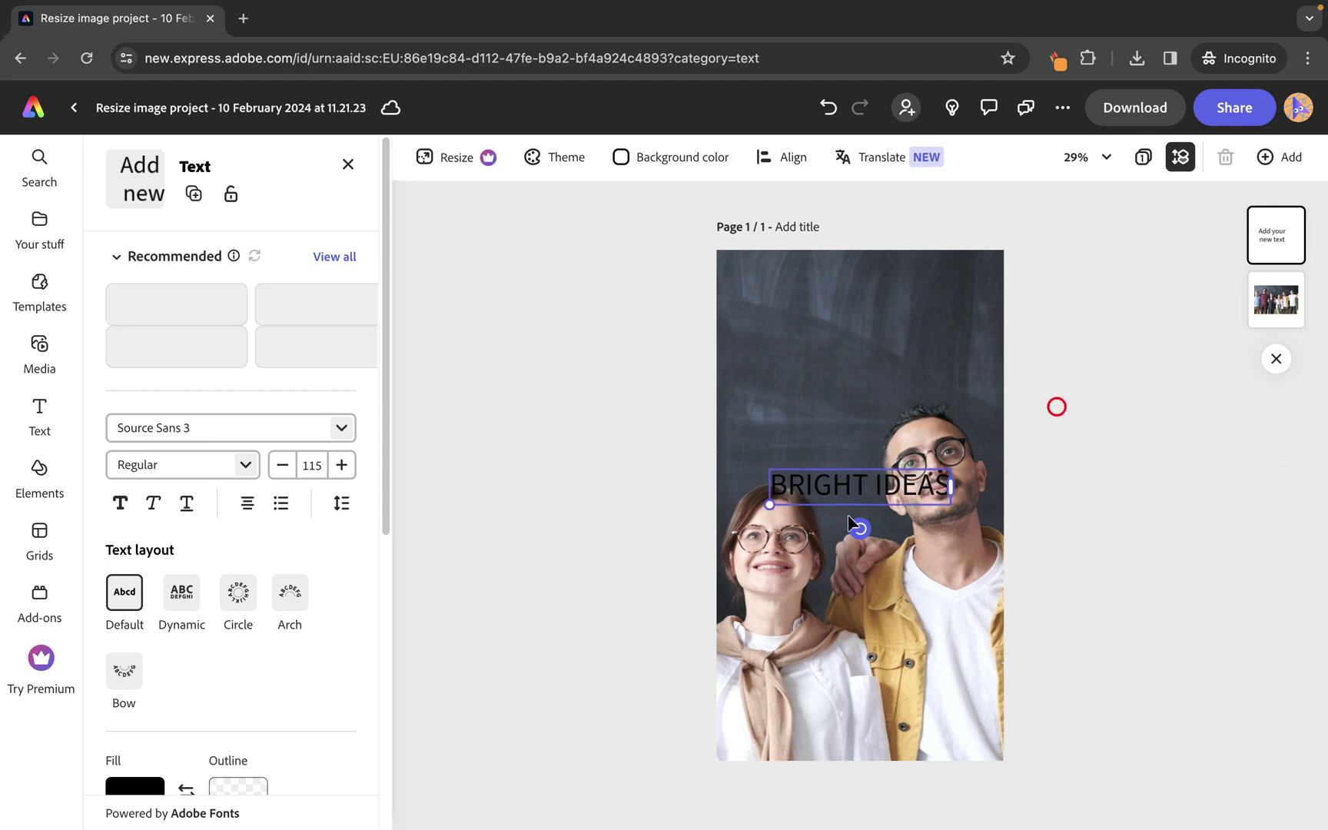
pyautogui.moveTo(846, 492); pyautogui.dragTo(848, 336)
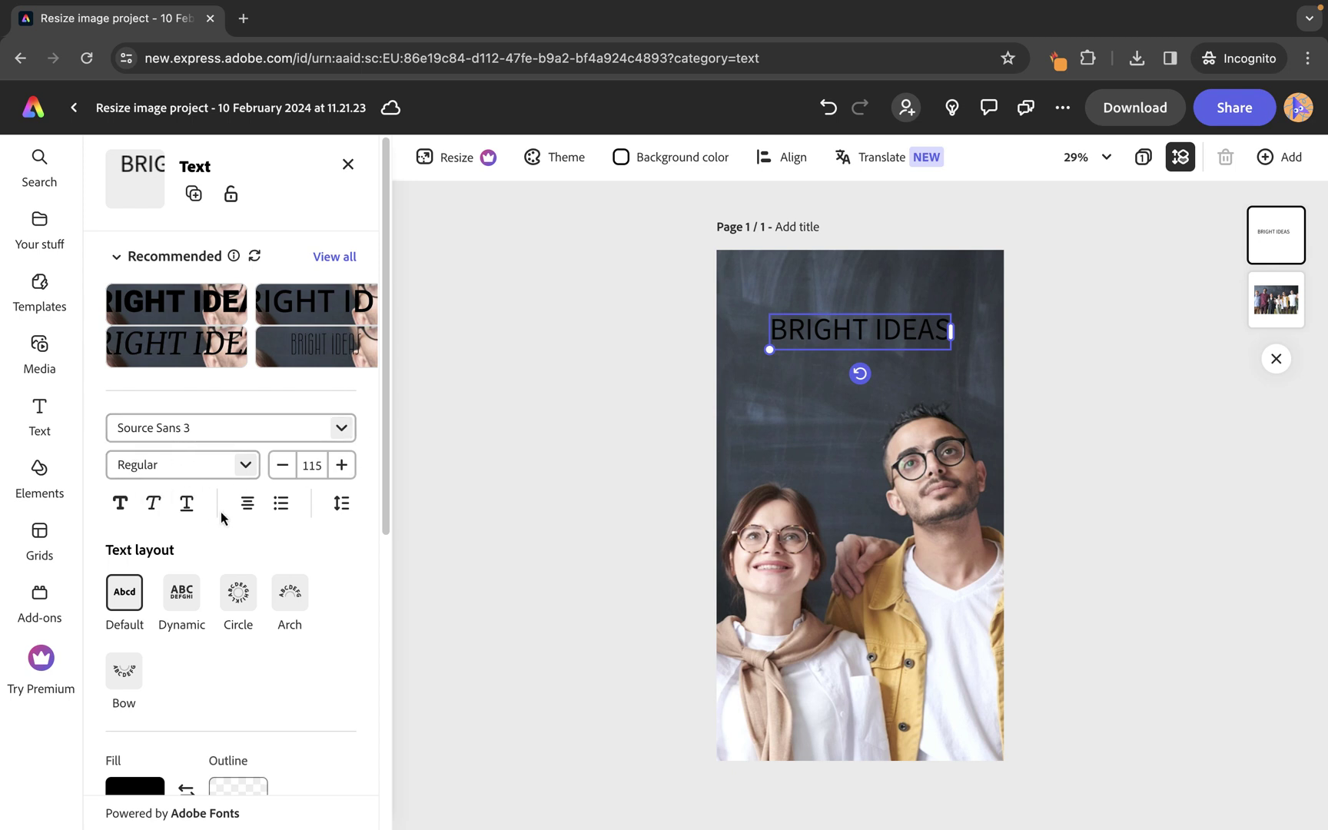
# Step: Make the BRIGHT IDEAS text fill white
pyautogui.doubleClick(858, 317)
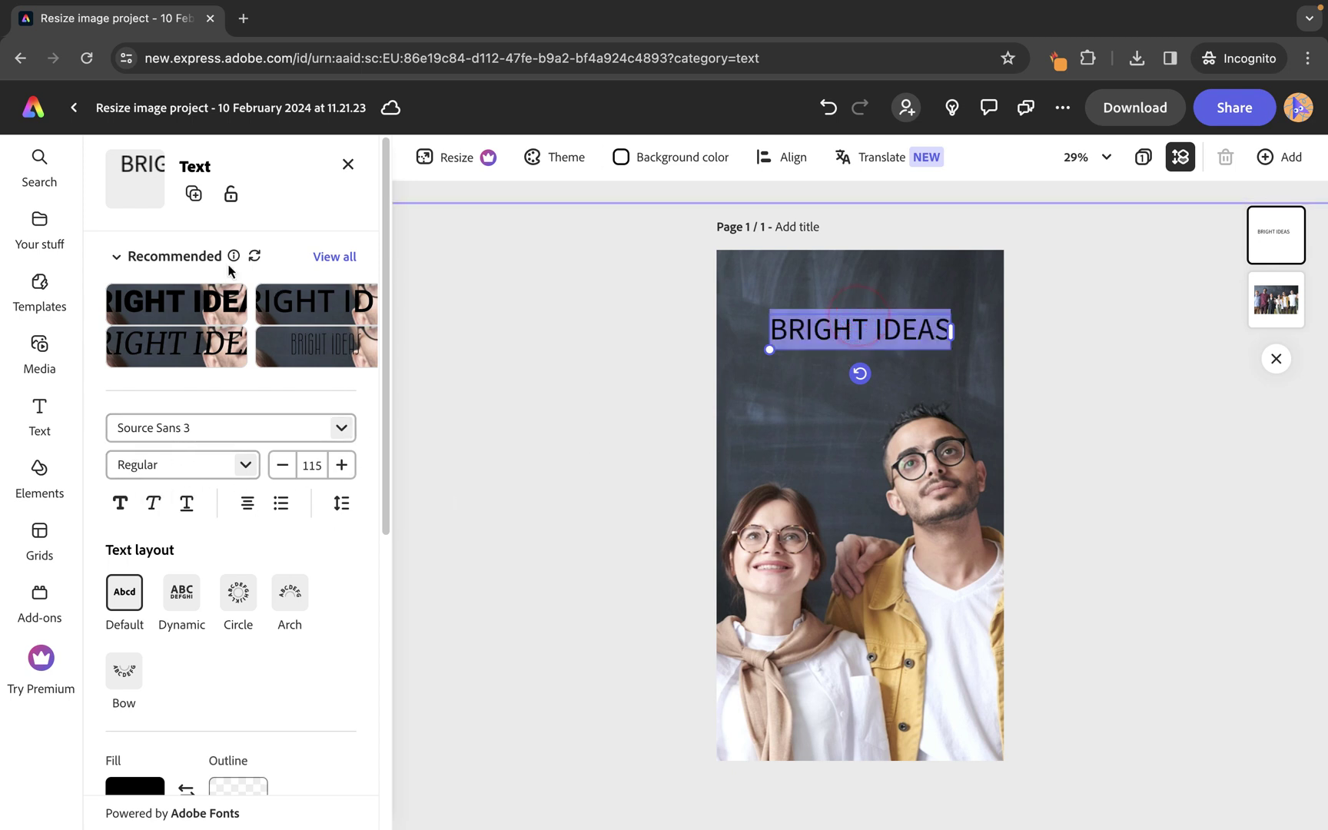
pyautogui.scroll(-1, 231, 530)
pyautogui.click(135, 704)
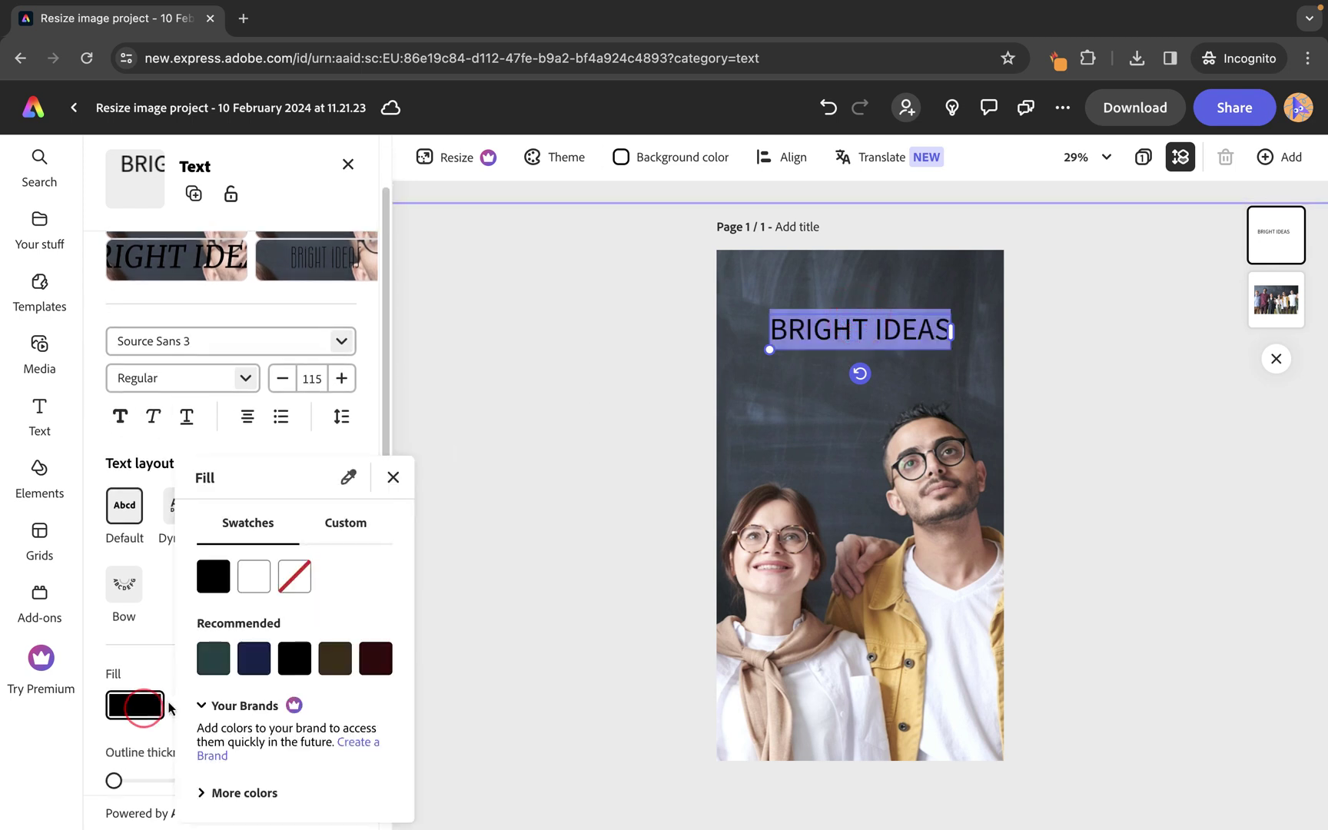
pyautogui.click(267, 581)
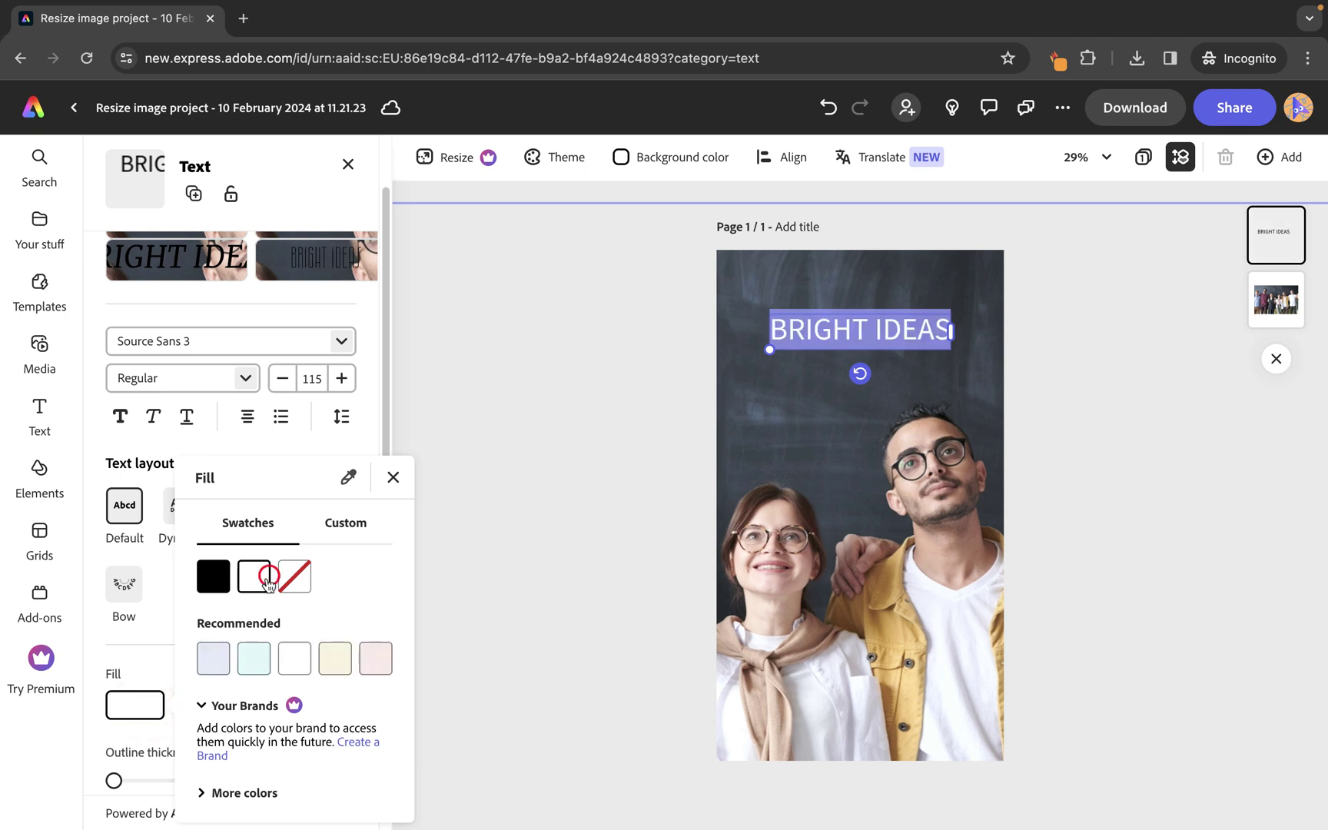
pyautogui.click(267, 348)
# Step: Change the title font to Alfarn and nudge it slightly higher
pyautogui.click(342, 343)
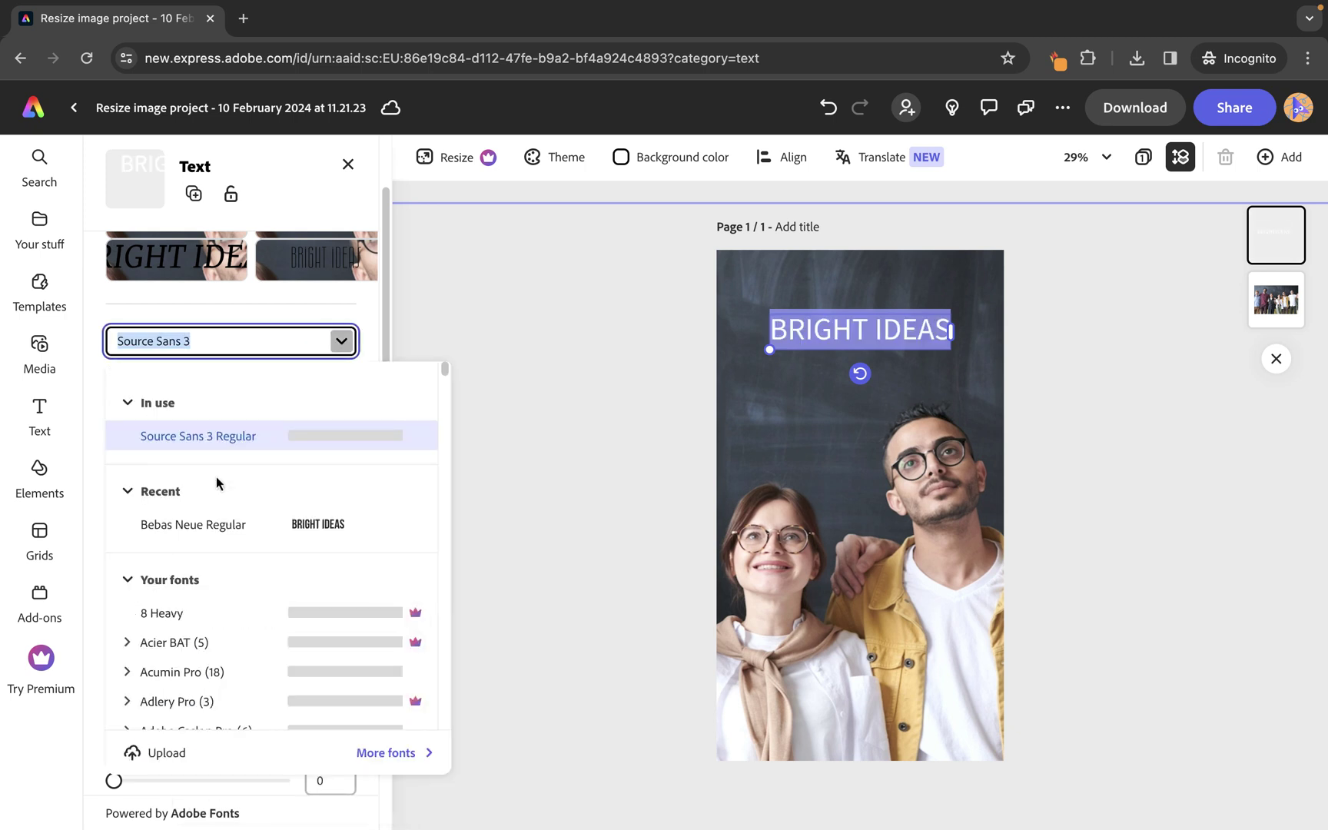
pyautogui.scroll(-2, 218, 499)
pyautogui.scroll(-2, 221, 534)
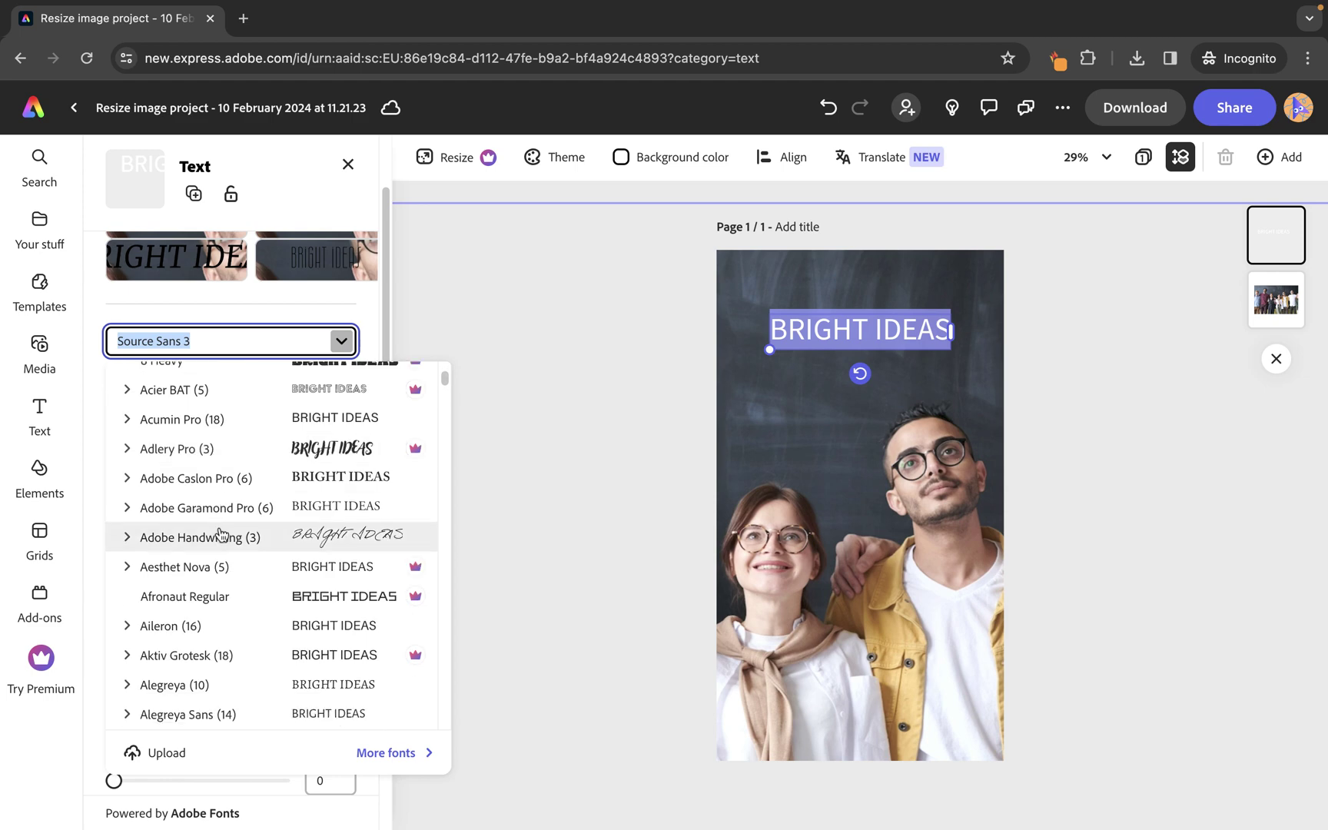
pyautogui.scroll(-2, 222, 534)
pyautogui.click(198, 500)
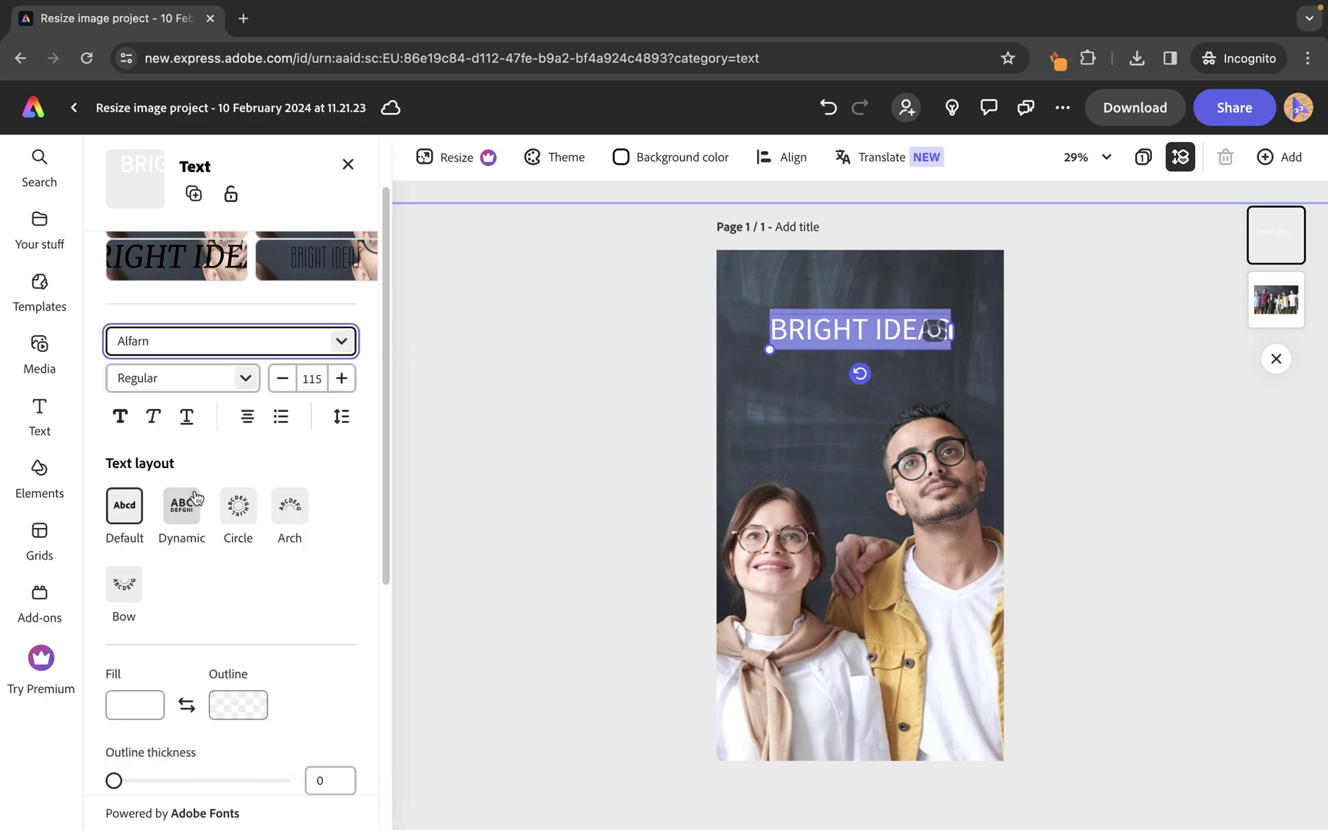
pyautogui.click(1128, 276)
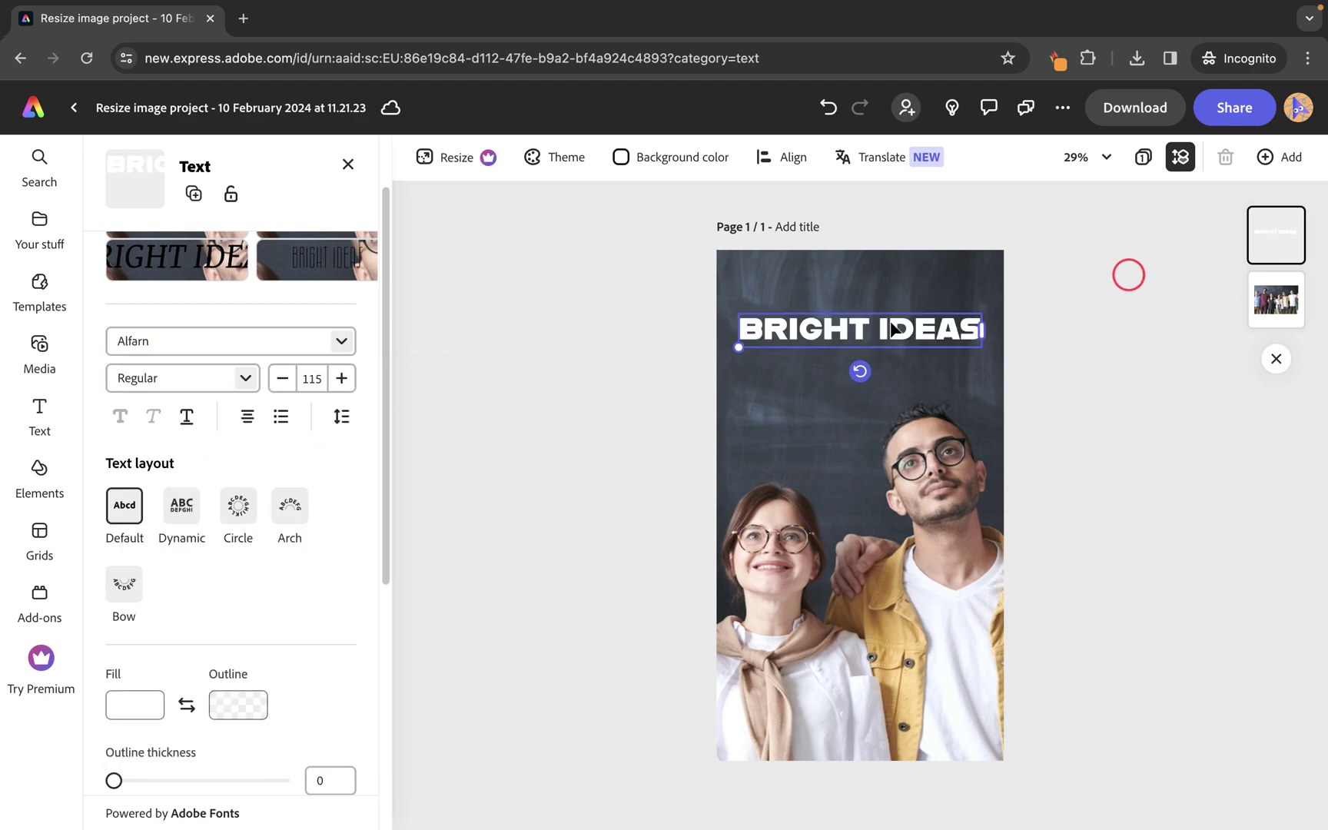
pyautogui.moveTo(894, 330); pyautogui.dragTo(894, 303)
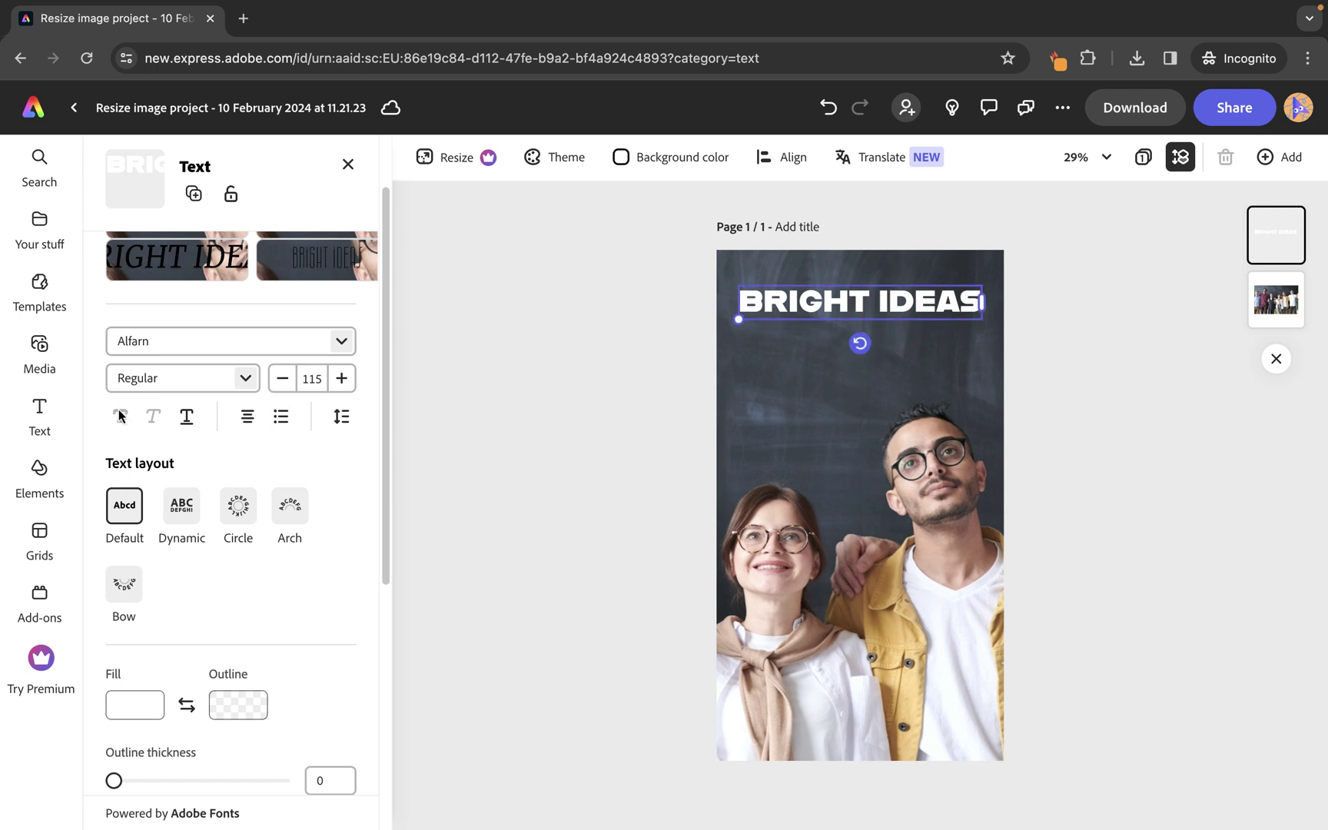
# Step: Search design elements for 'light bulb' and place the black outline bulb below the title
pyautogui.click(39, 471)
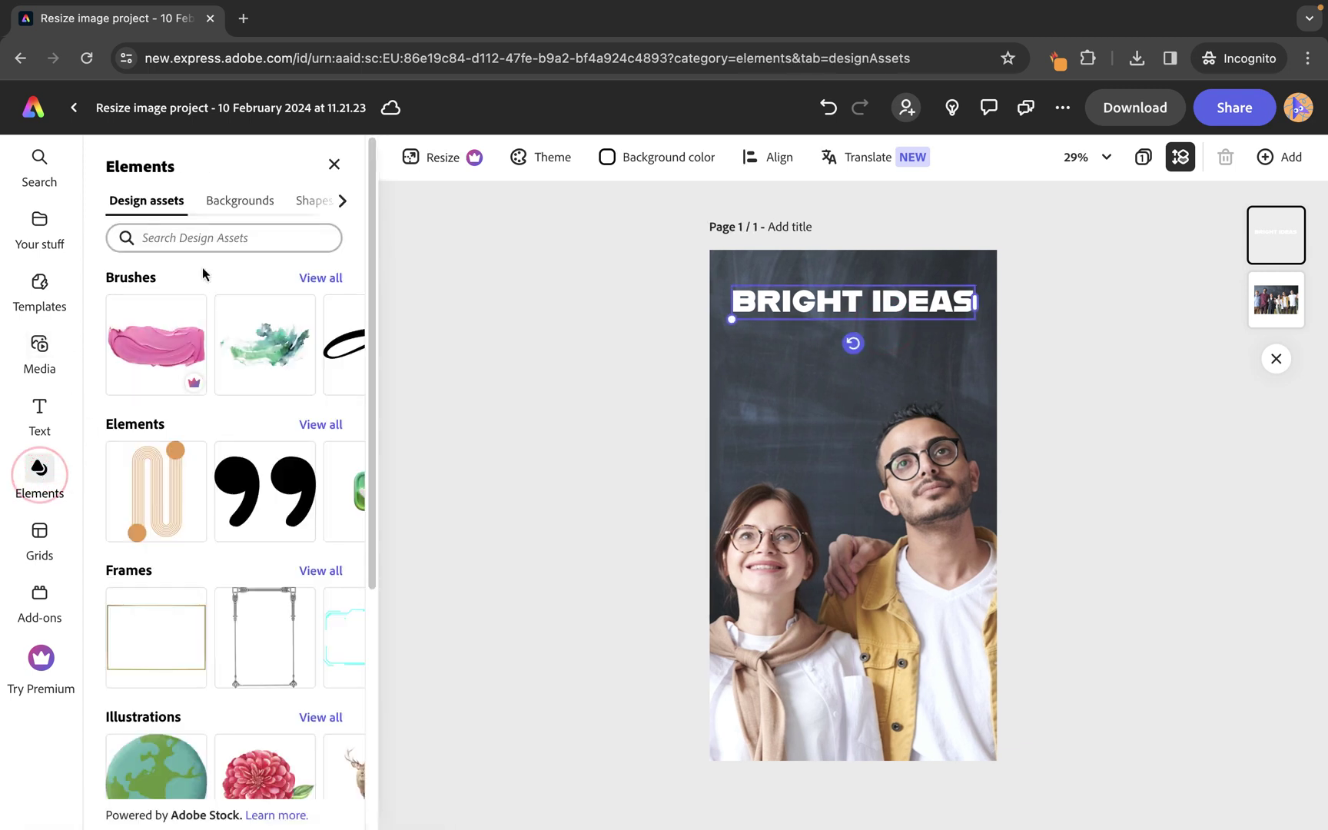
pyautogui.click(202, 238)
pyautogui.write('light b')
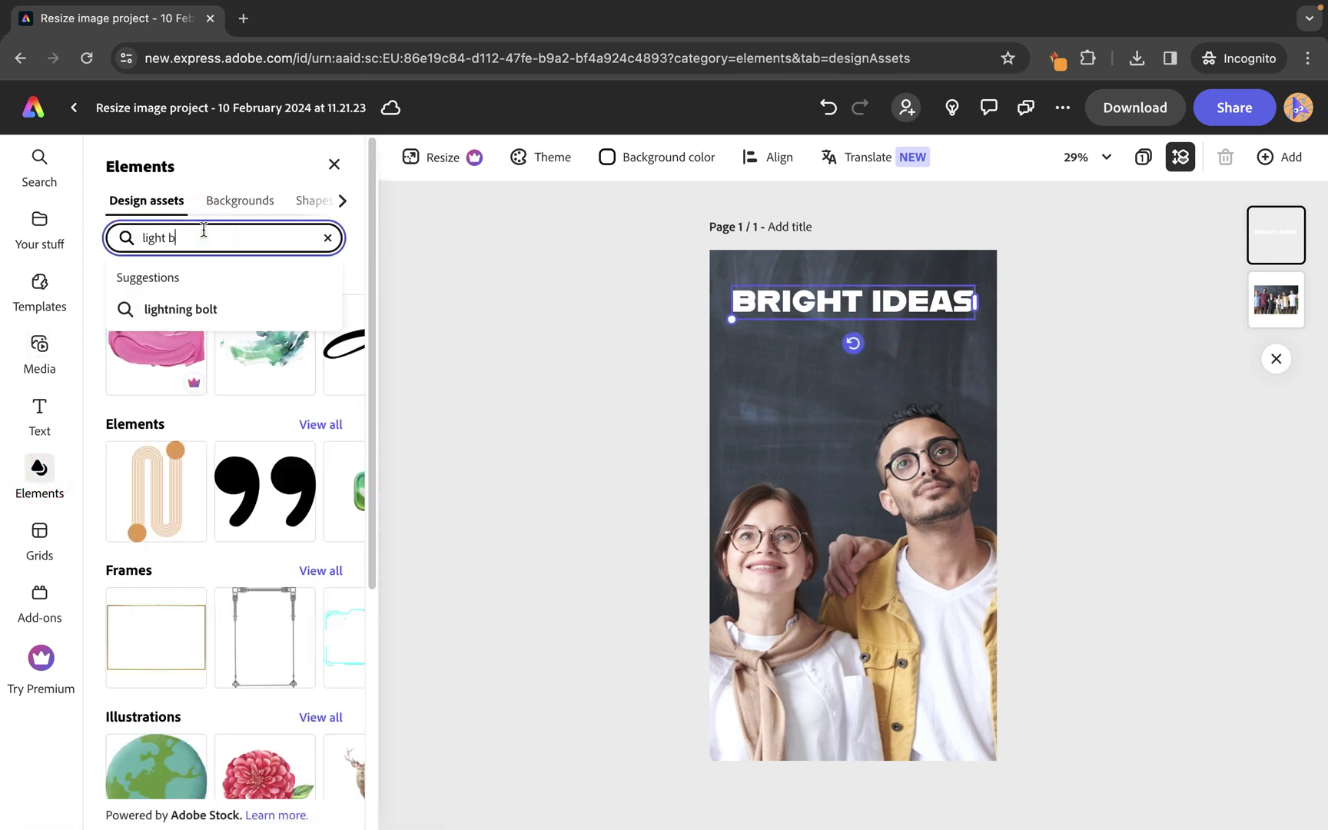
pyautogui.write('ulb')
pyautogui.press('Return')
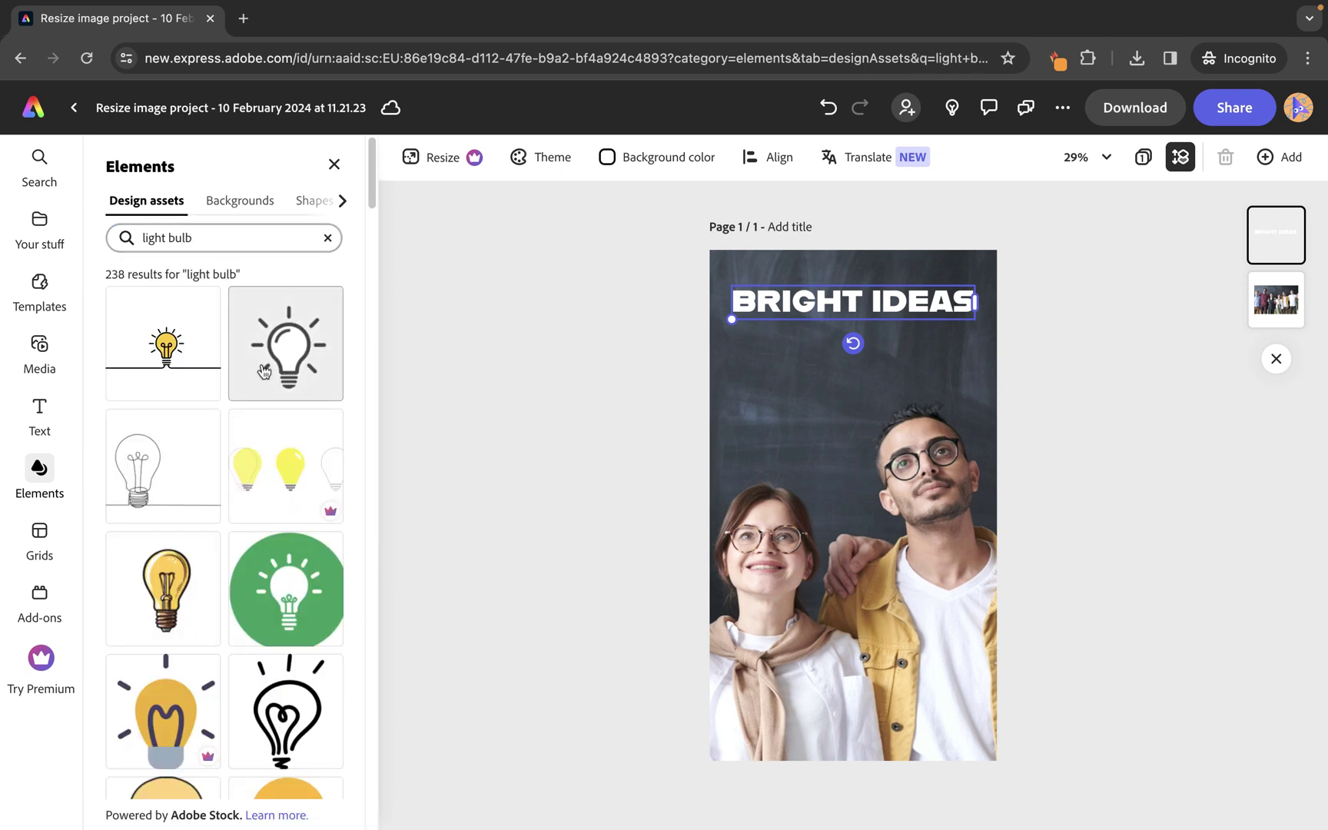
pyautogui.scroll(-3, 154, 461)
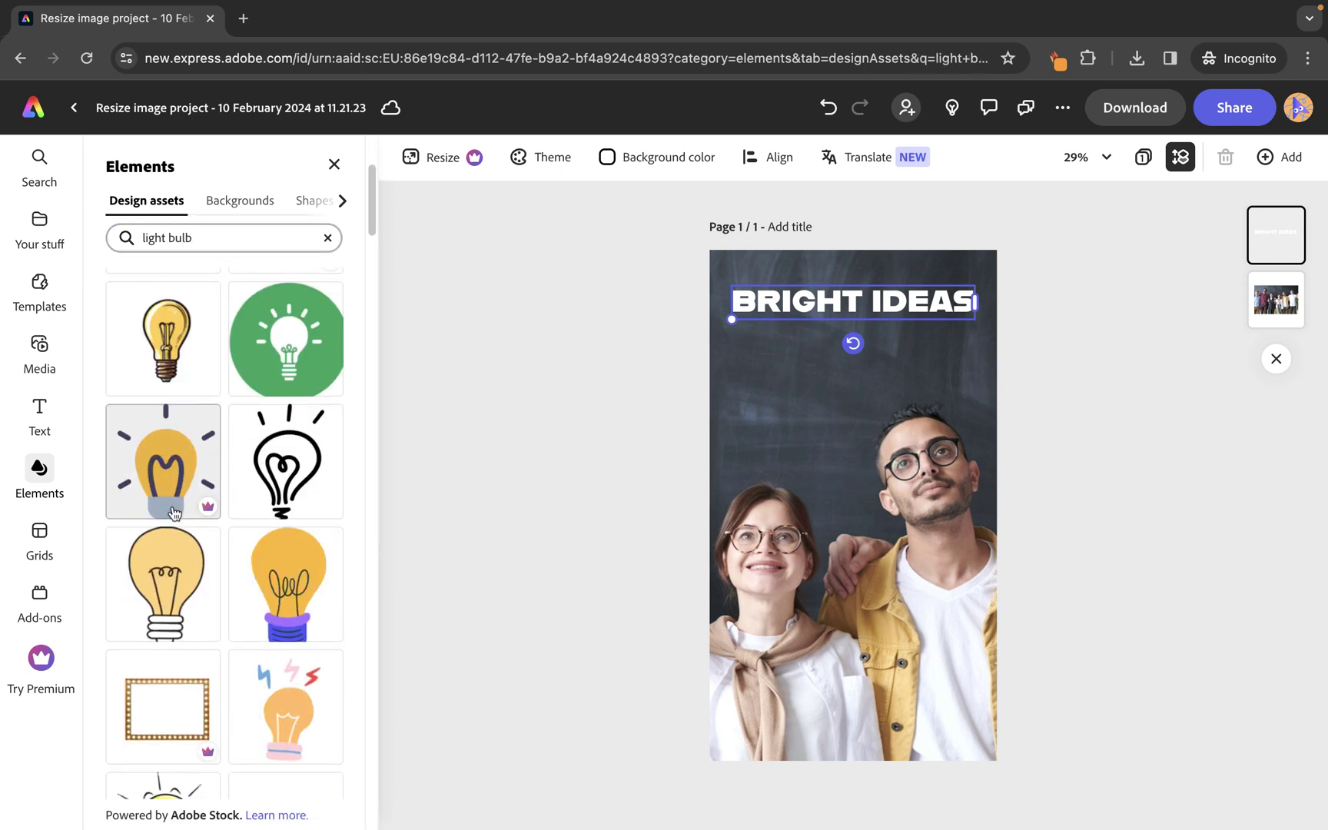
pyautogui.moveTo(294, 464); pyautogui.dragTo(861, 376)
pyautogui.scroll(-2, 203, 479)
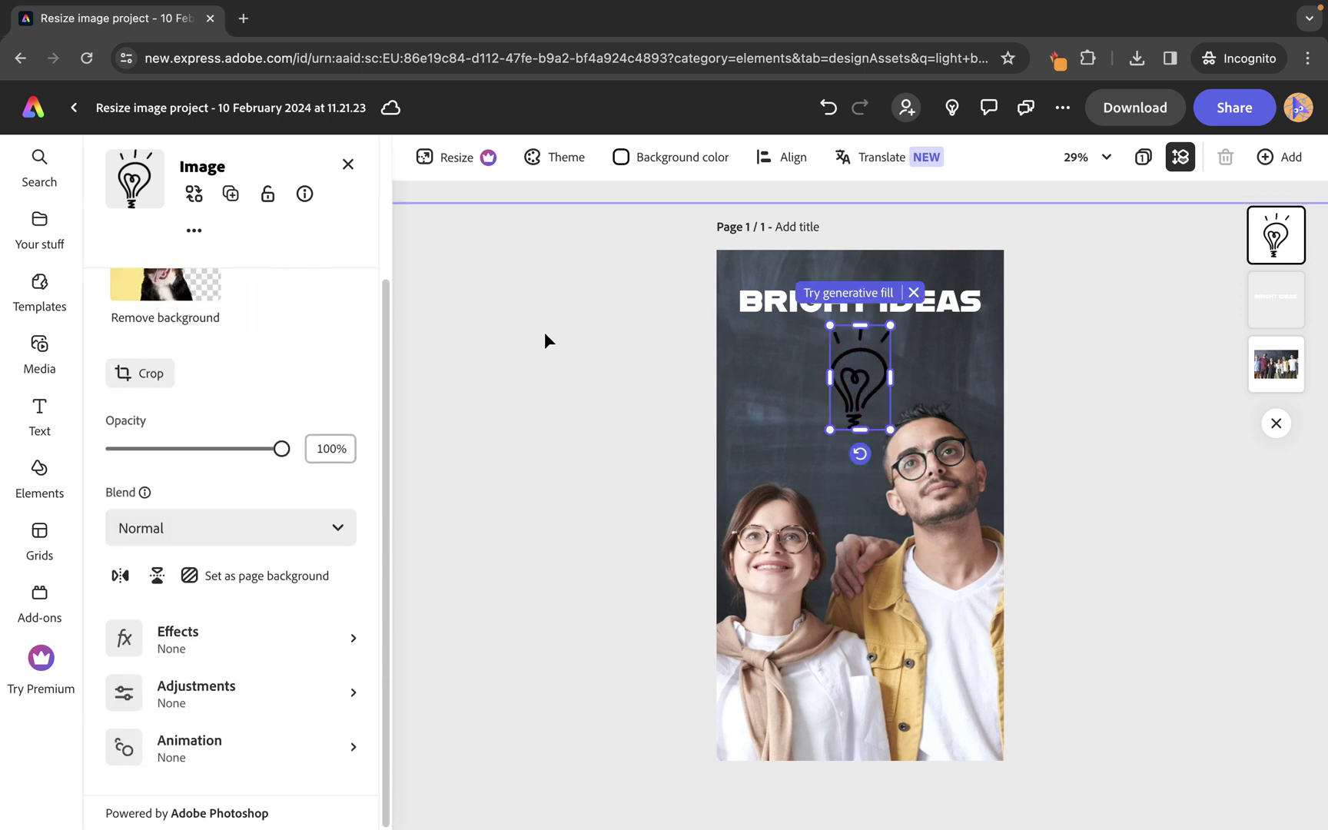
# Step: Apply the light pink Duotone effect to the light-bulb graphic, then deselect it
pyautogui.click(224, 629)
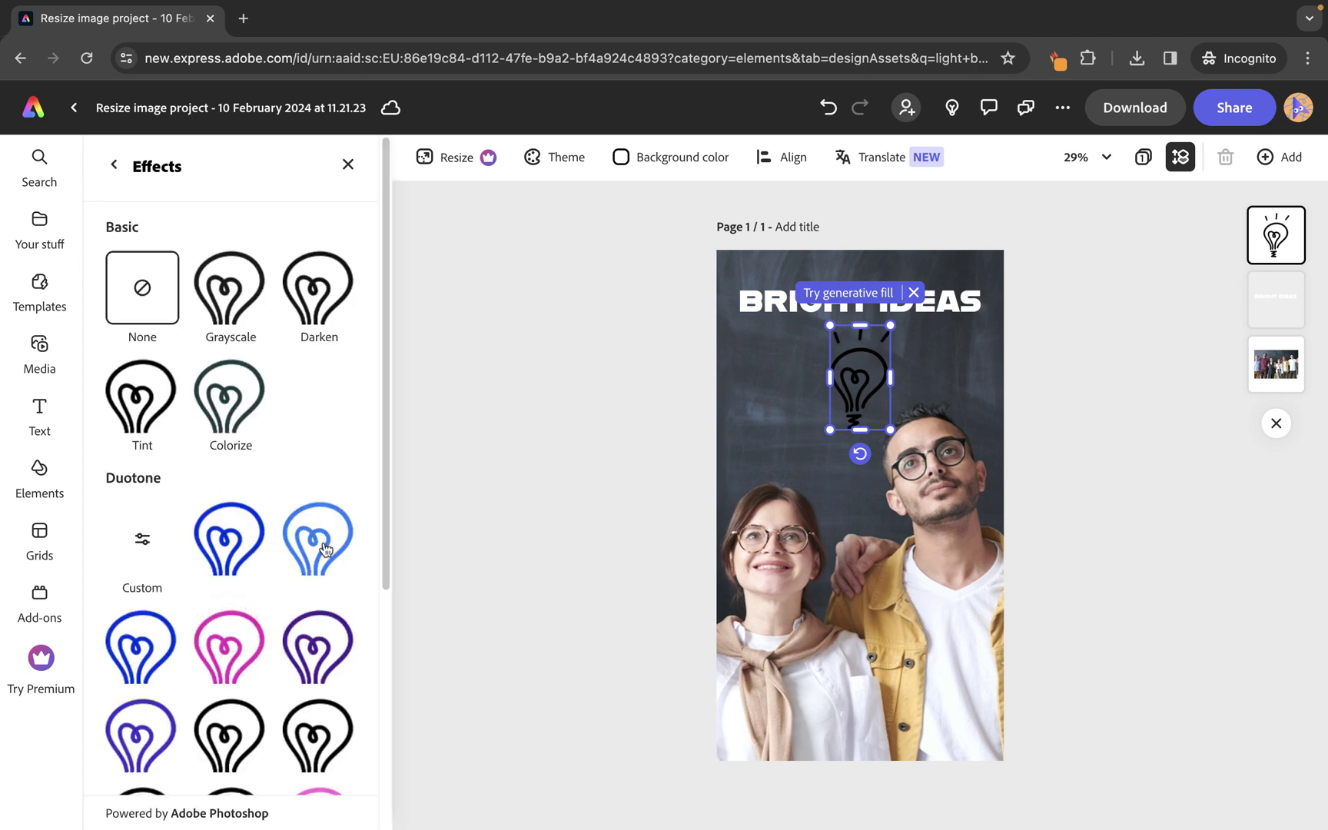
pyautogui.click(321, 547)
pyautogui.scroll(-5, 244, 577)
pyautogui.scroll(3, 230, 538)
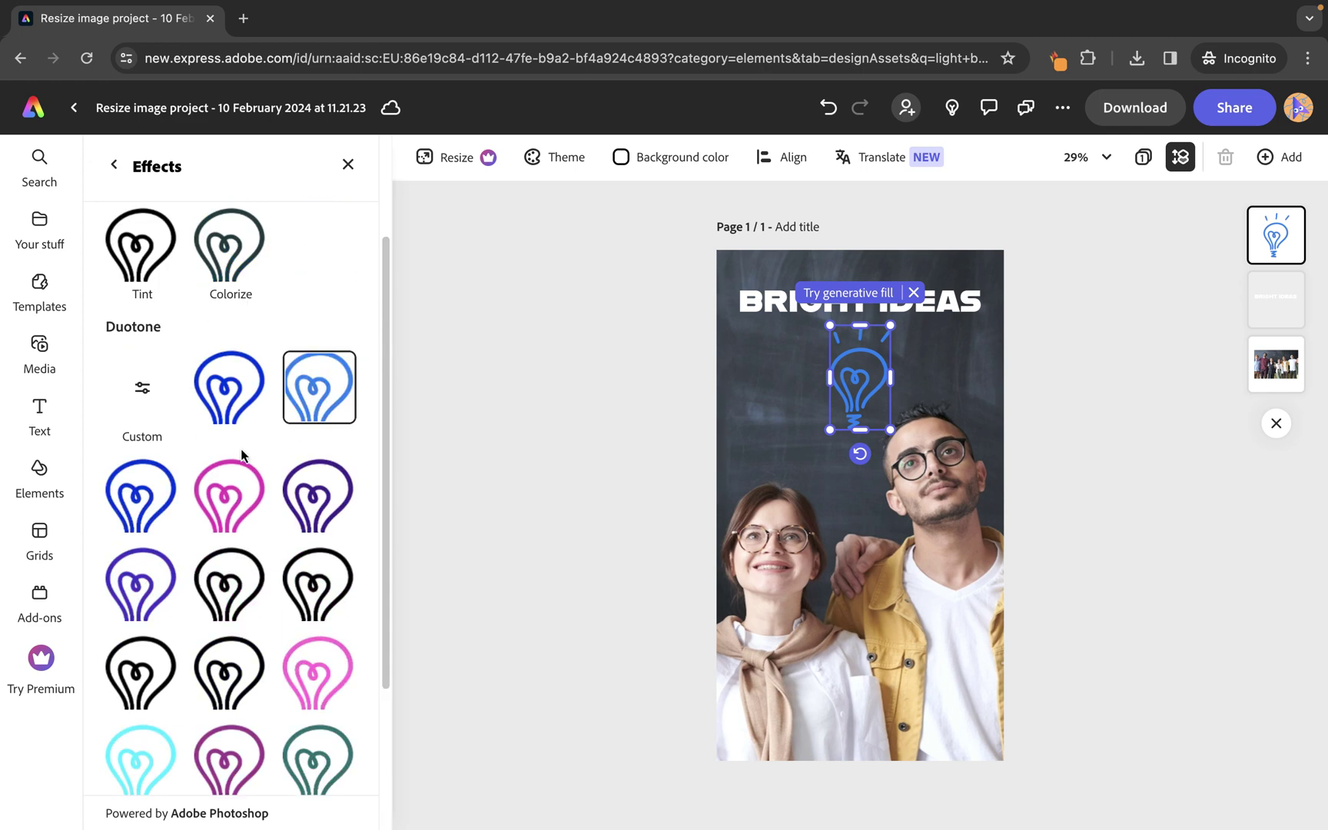
pyautogui.click(230, 495)
pyautogui.click(319, 672)
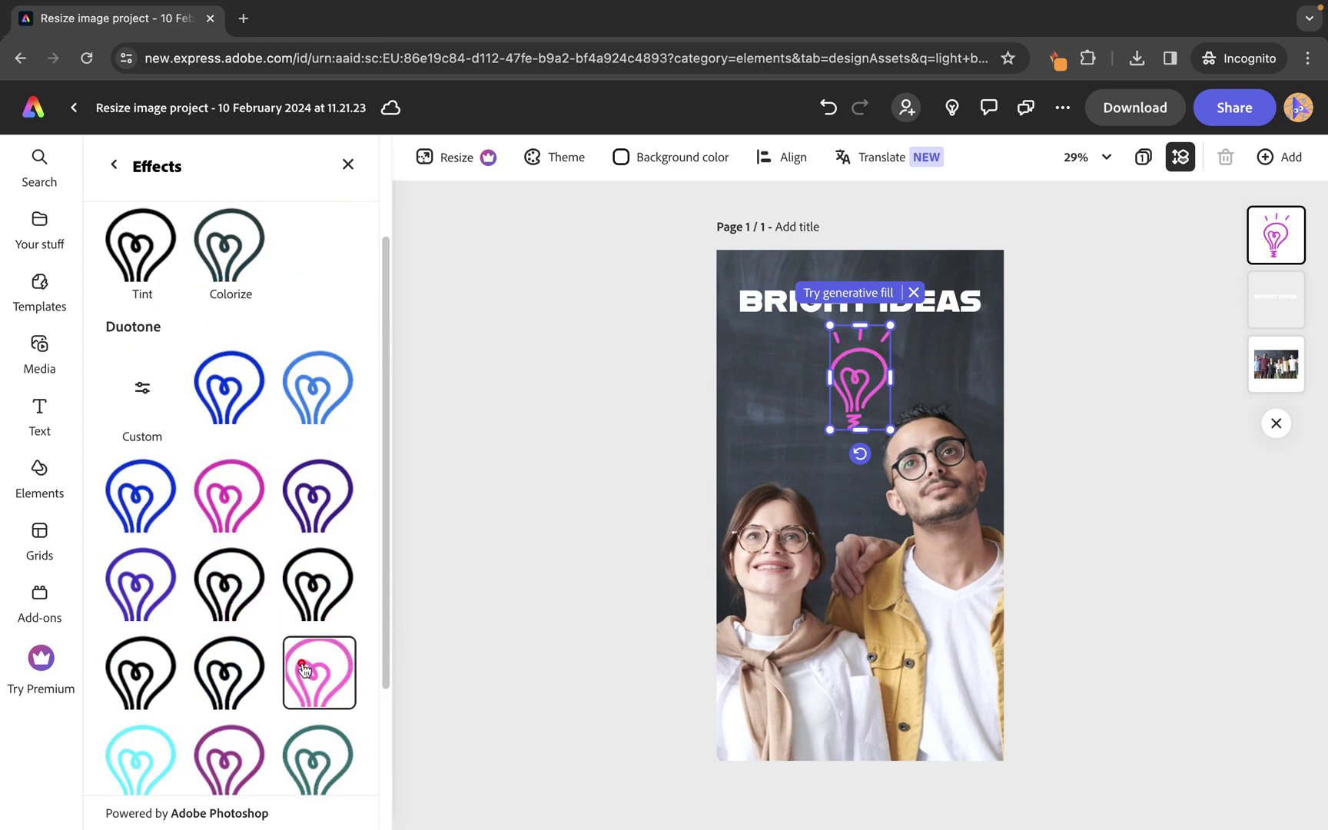
pyautogui.click(526, 377)
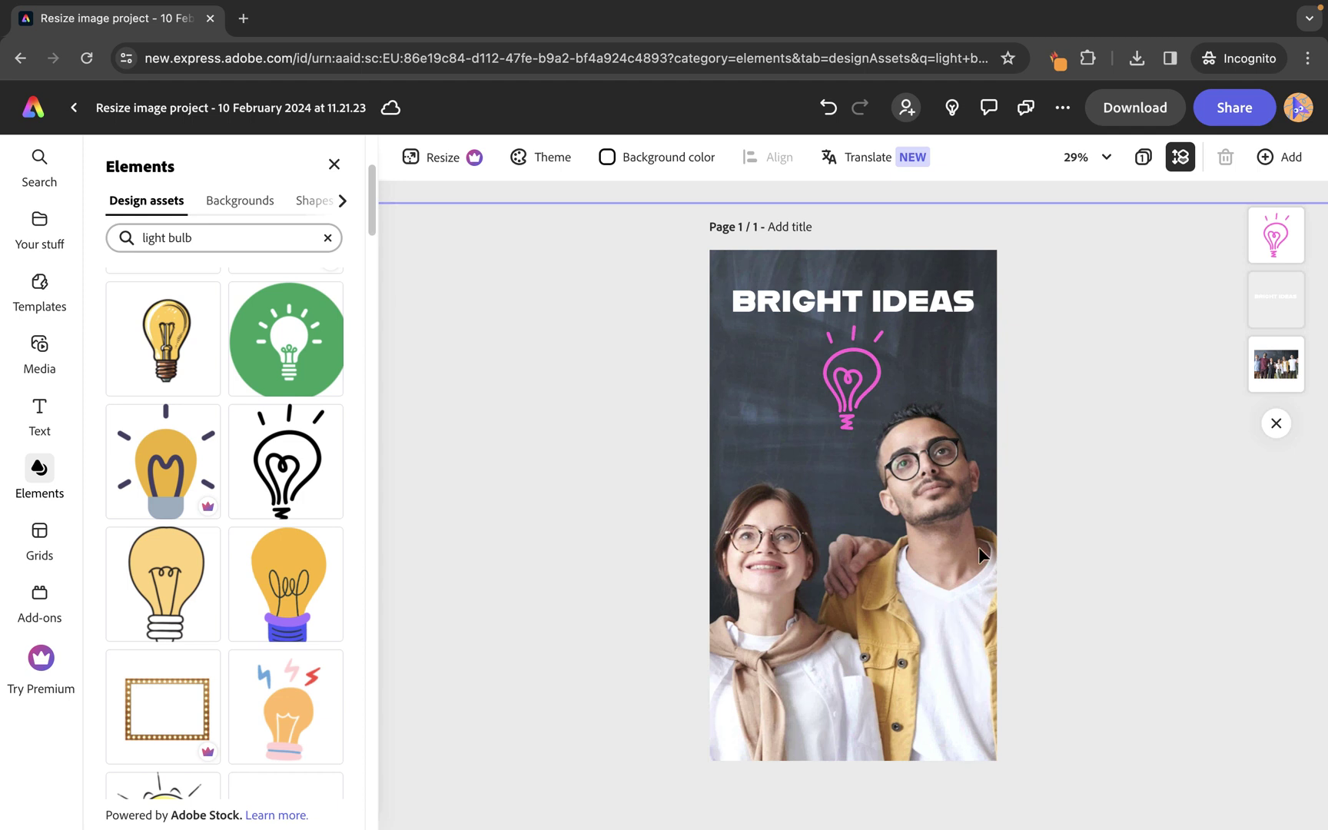
# Step: Download the design as a JPG (Best for small file sizes) into the Downloads folder
pyautogui.click(1142, 115)
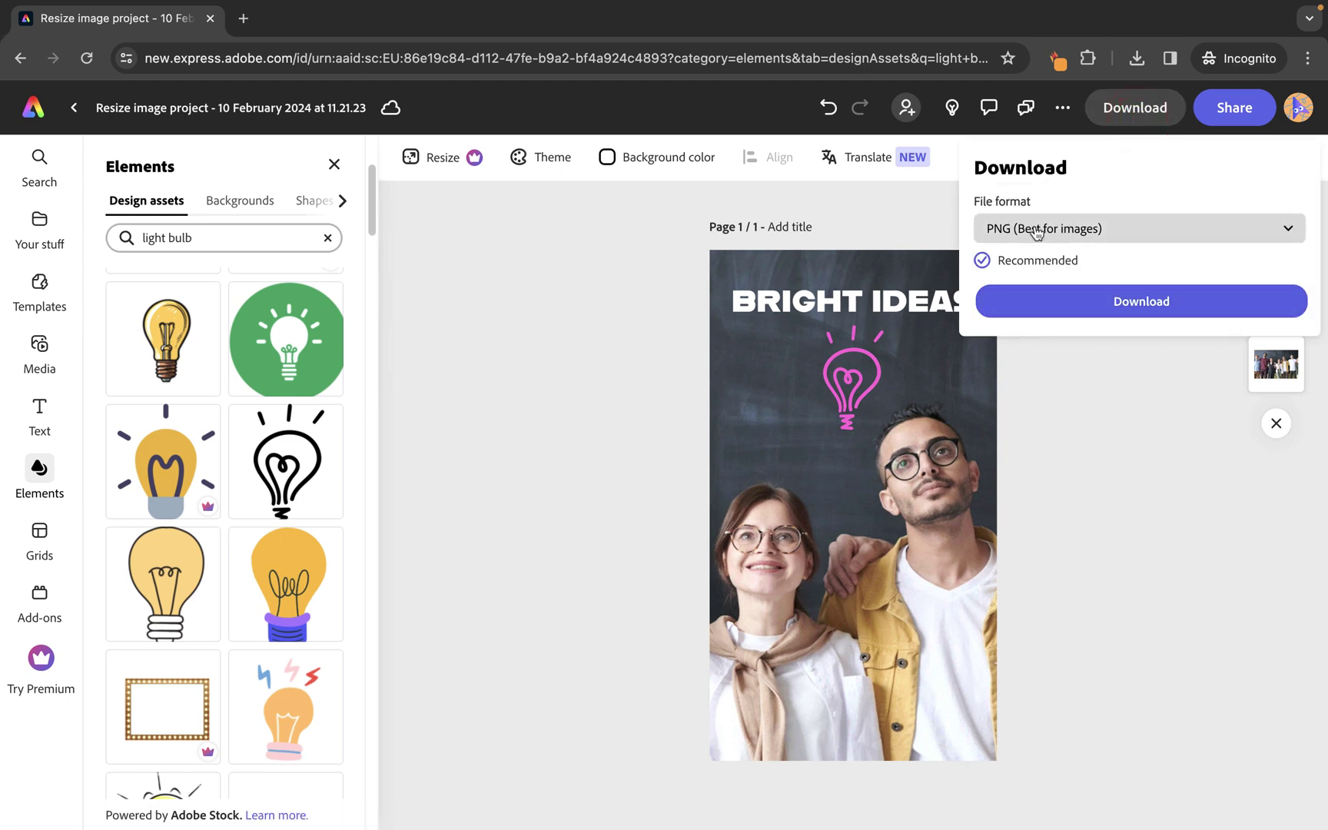
pyautogui.click(1083, 228)
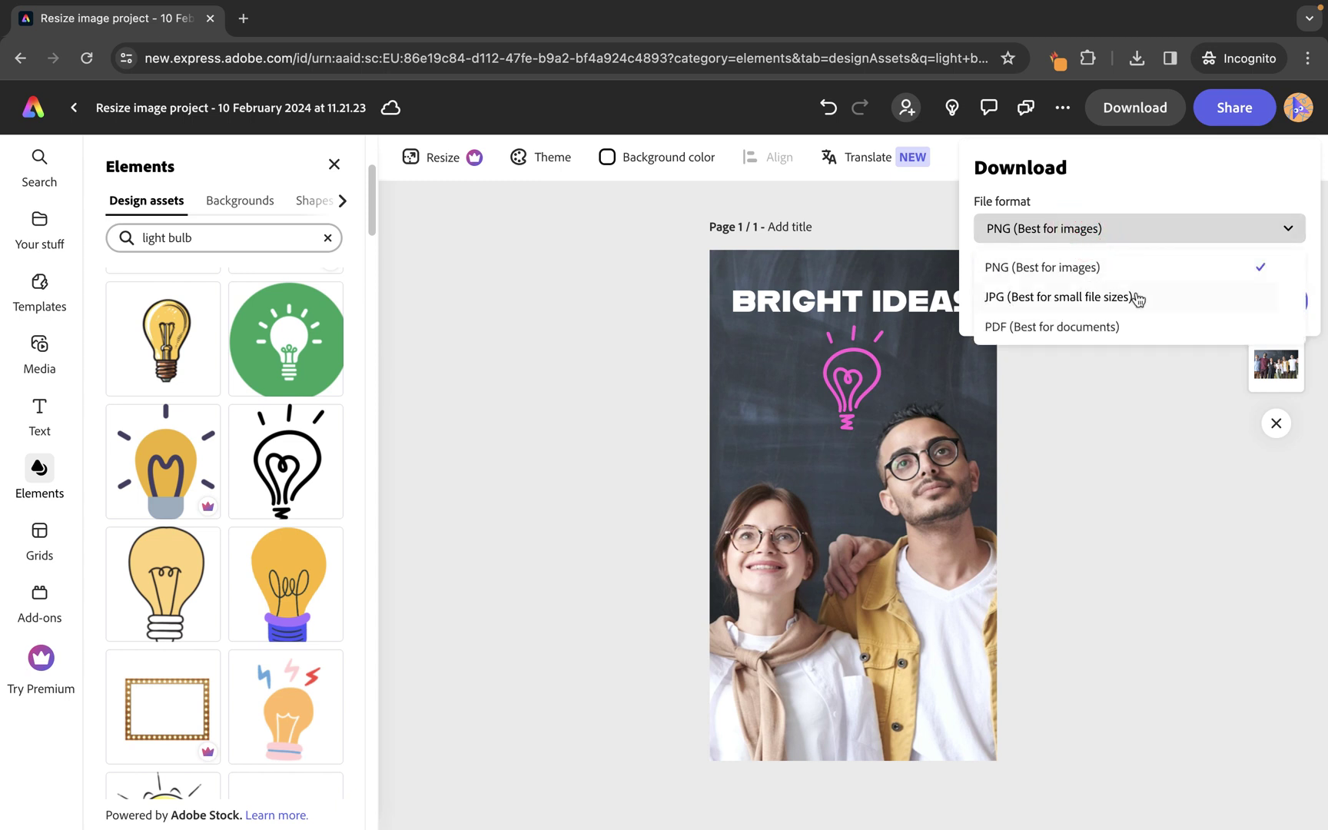
pyautogui.click(1067, 306)
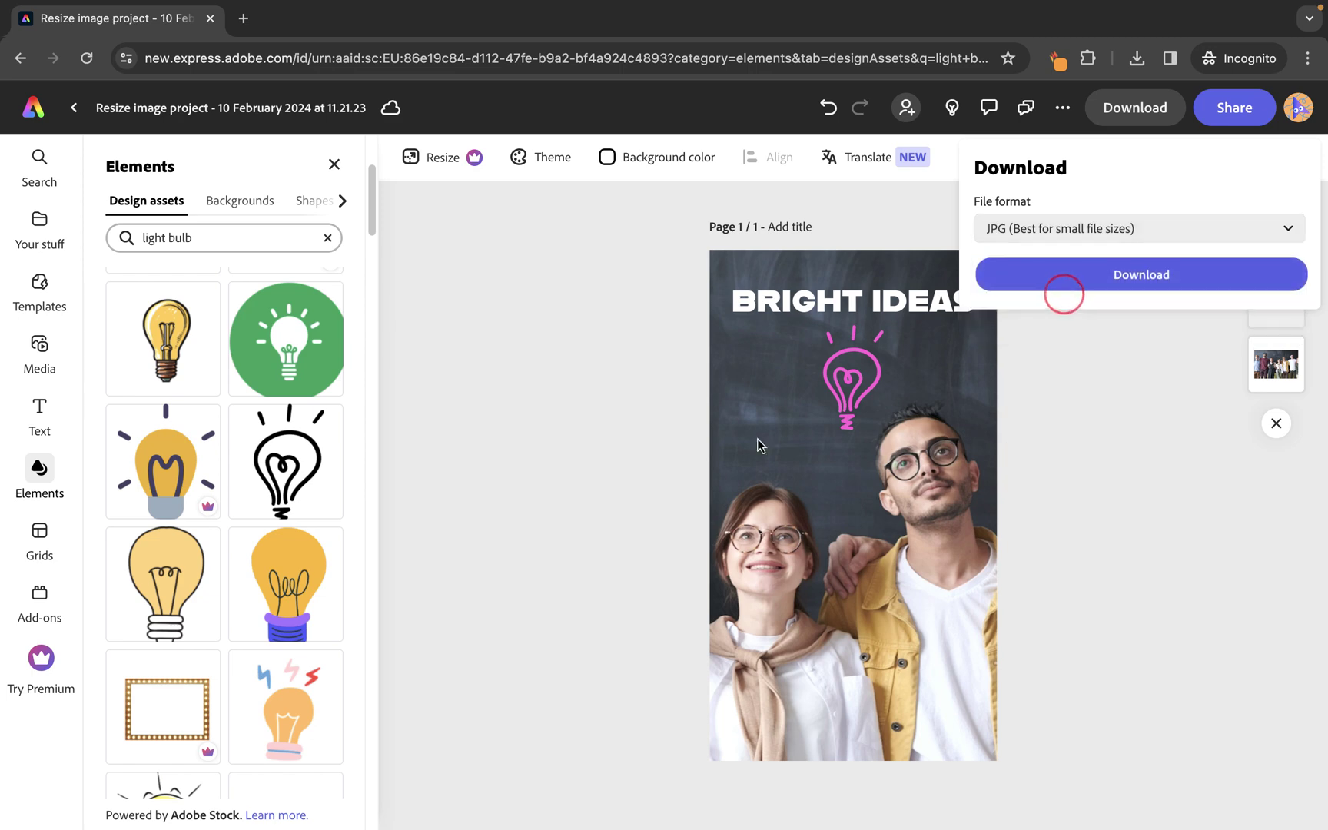
pyautogui.click(1153, 285)
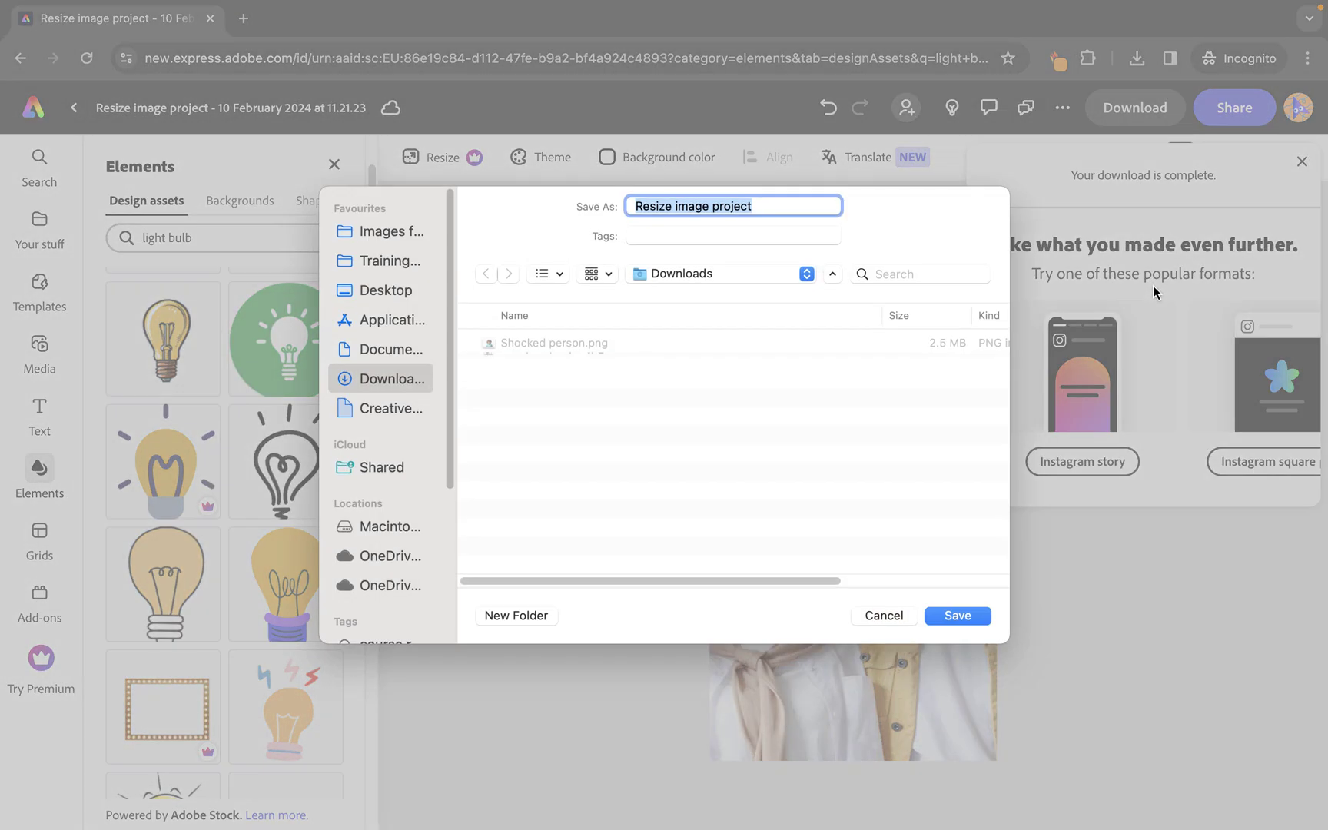
pyautogui.click(963, 617)
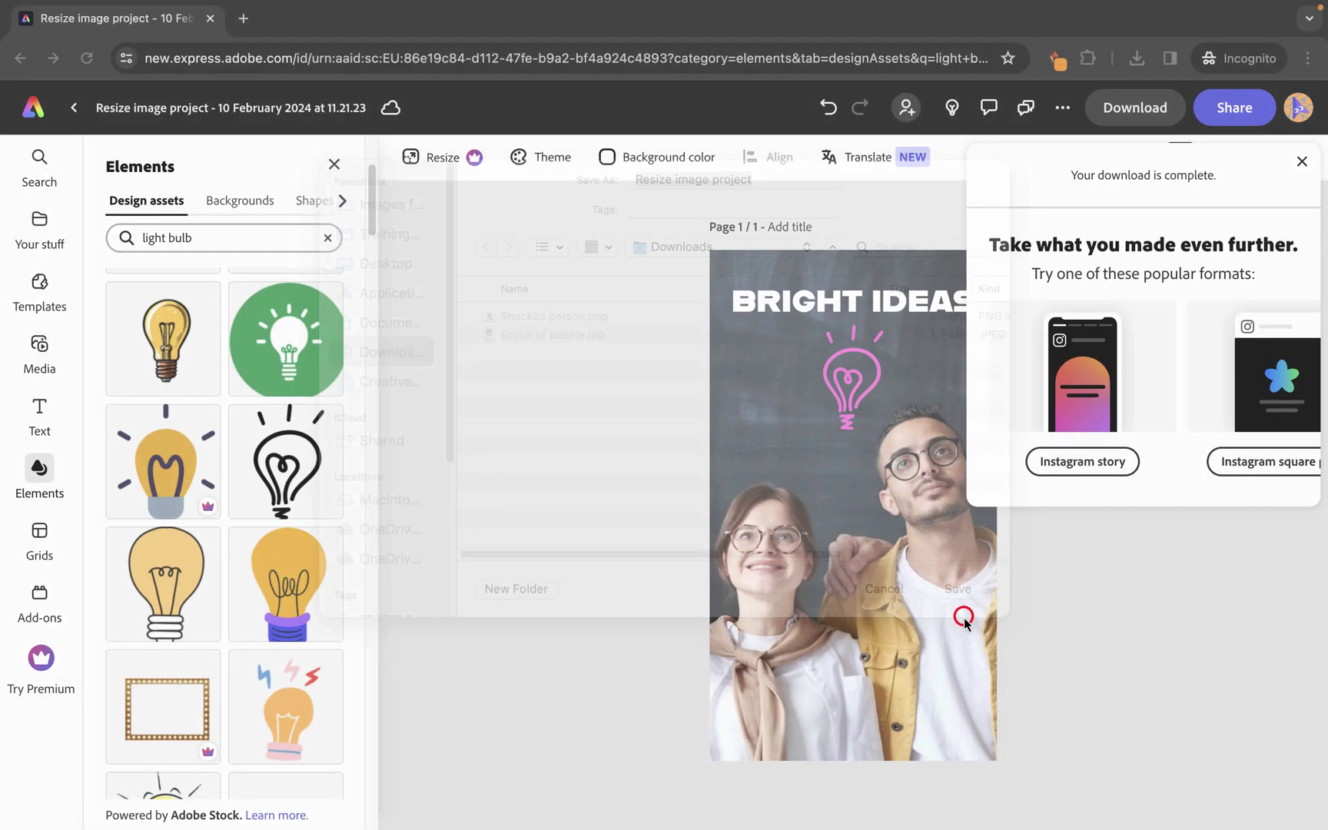